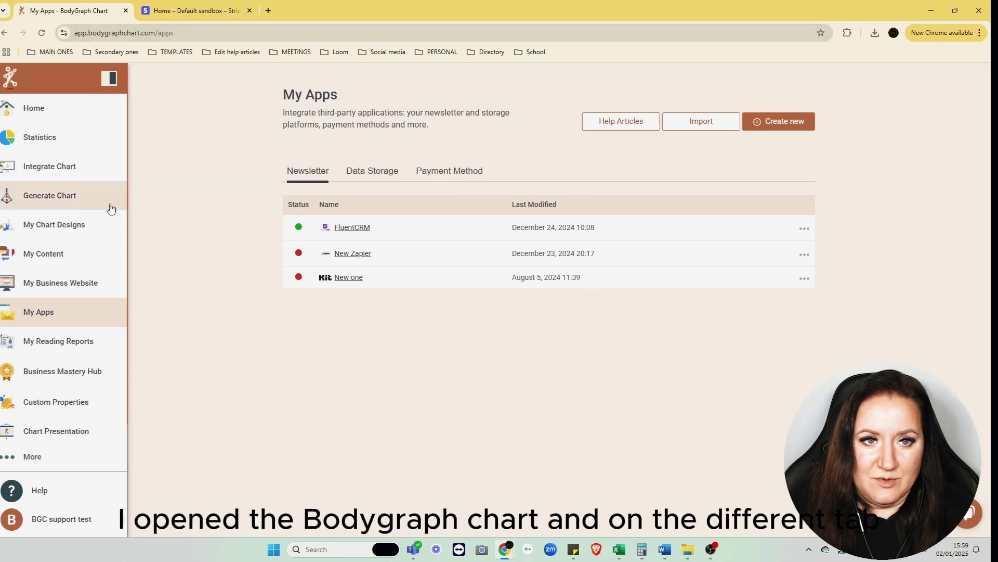
{"action": "left_click", "coordinate": [207, 12]}
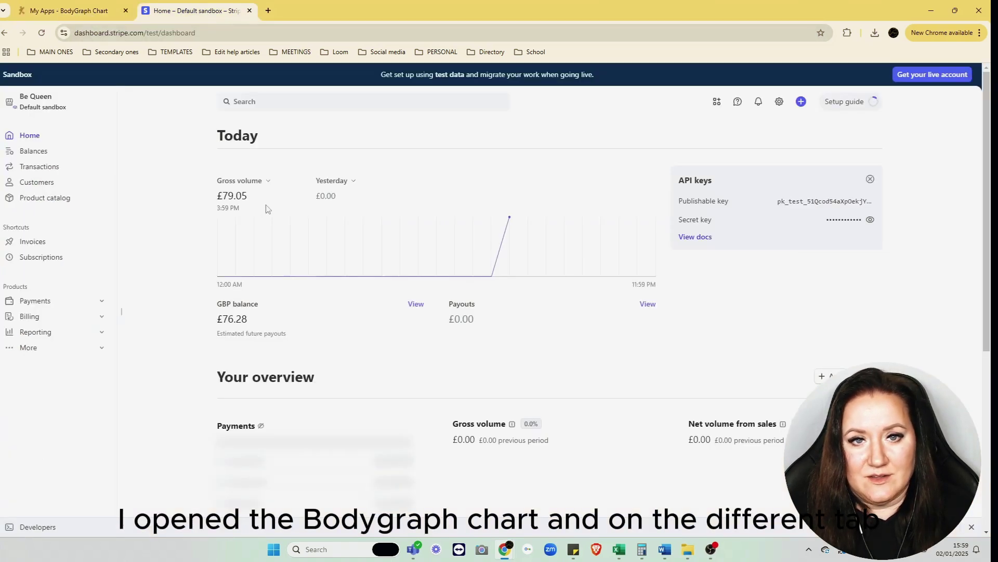
{"action": "left_click", "coordinate": [79, 10]}
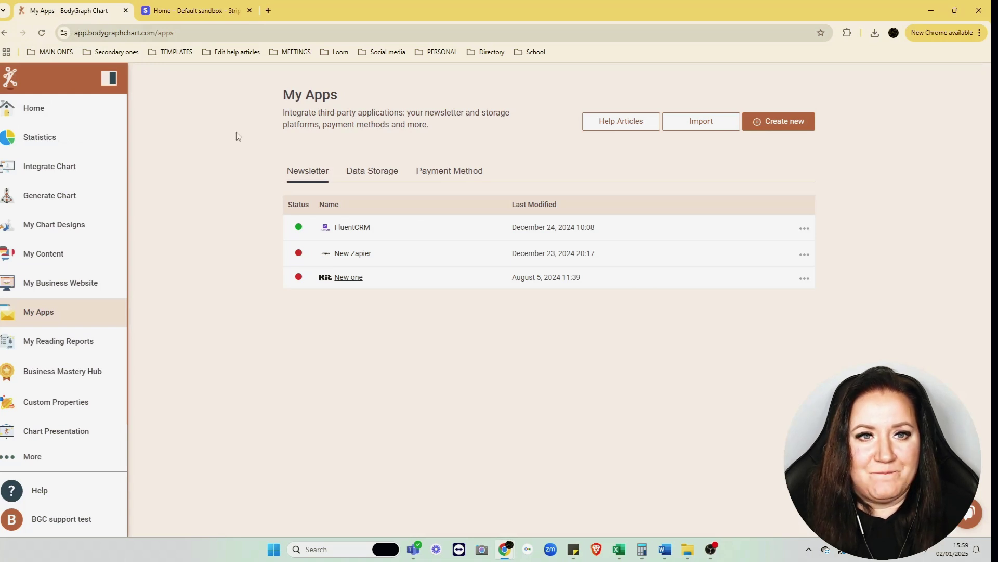
{"action": "left_click", "coordinate": [208, 11]}
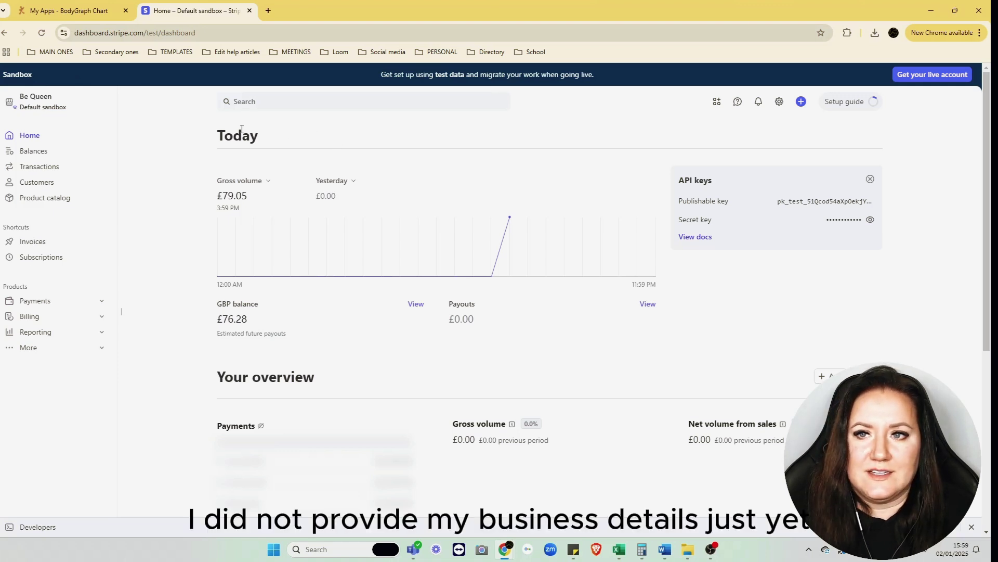
{"action": "scroll", "coordinate": [255, 174], "scroll_direction": "down", "scroll_amount": 2}
{"action": "scroll", "coordinate": [468, 156], "scroll_direction": "up", "scroll_amount": 2}
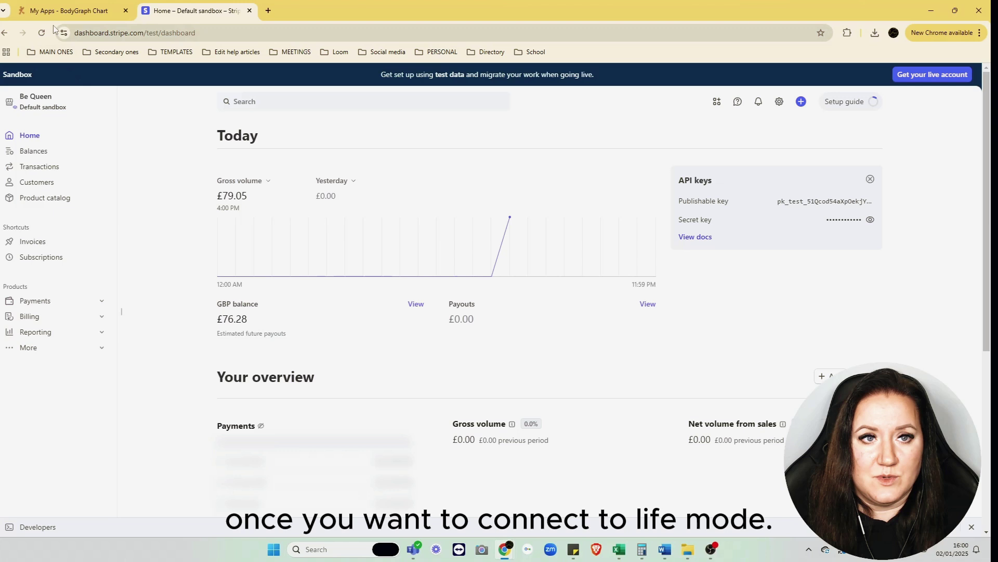
Step: Under My Apps > Payment Method, create a new app connection with Stripe as the integration
{"action": "left_click", "coordinate": [54, 11]}
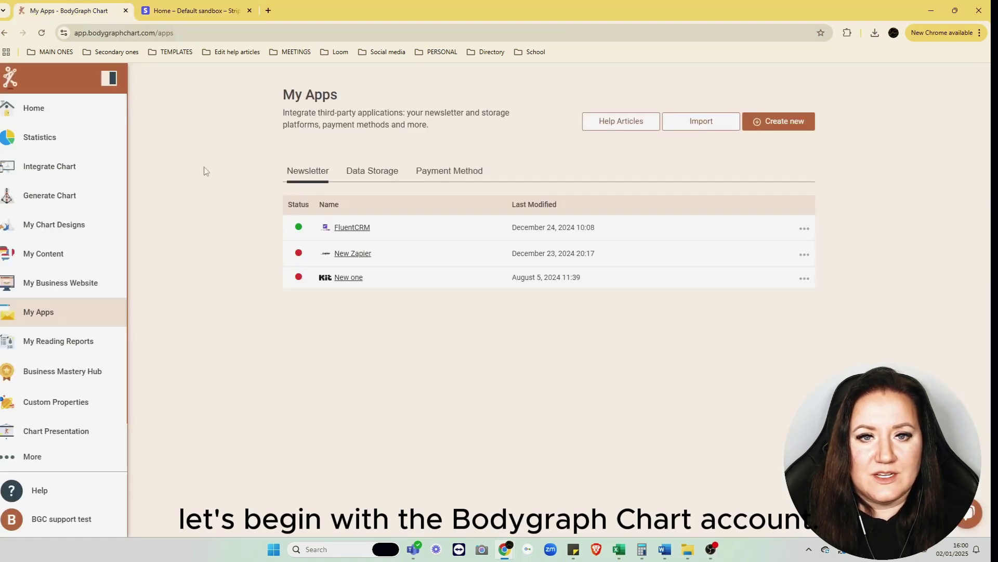
{"action": "left_click", "coordinate": [41, 312]}
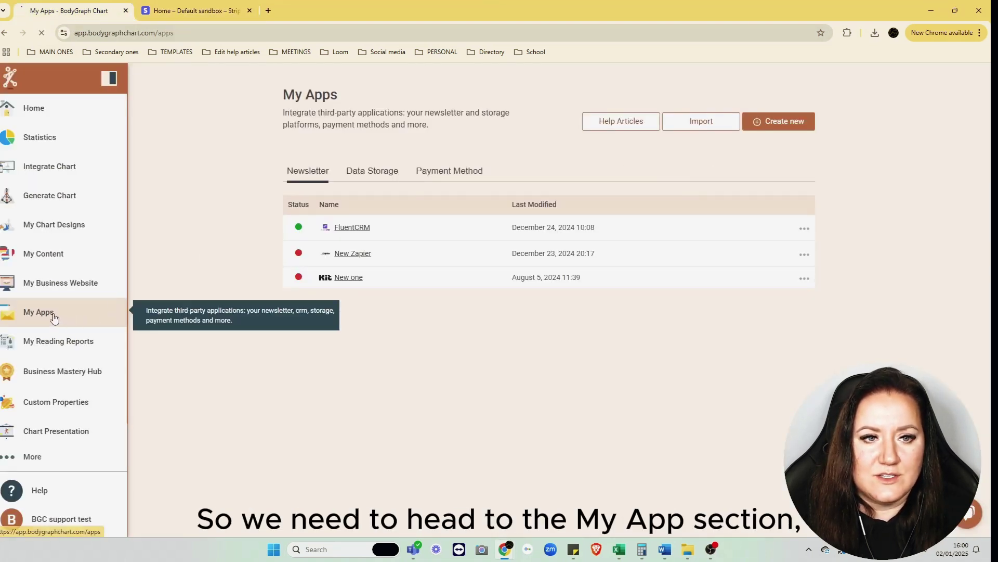
{"action": "left_click", "coordinate": [456, 173]}
{"action": "left_click", "coordinate": [794, 122]}
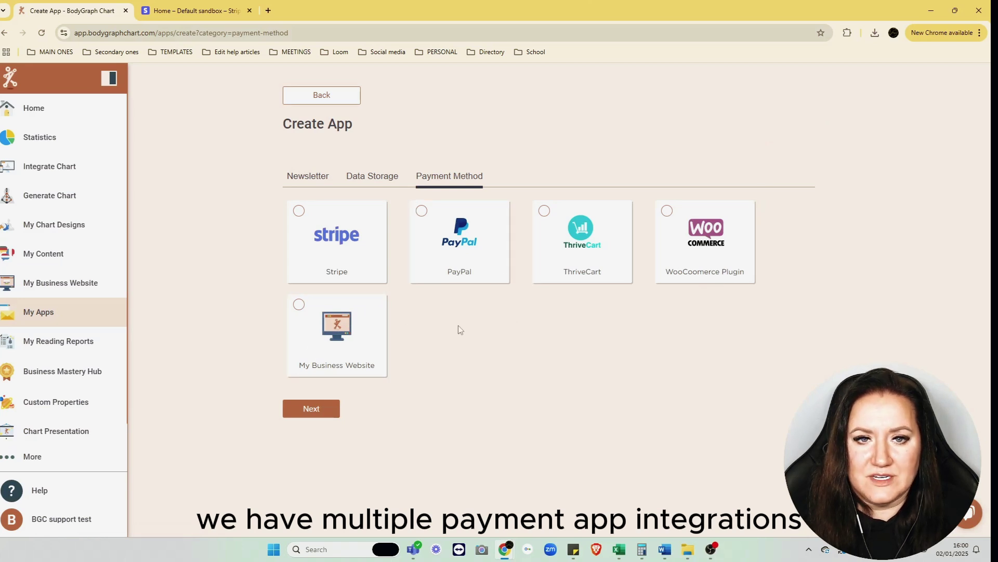
{"action": "left_click", "coordinate": [301, 227]}
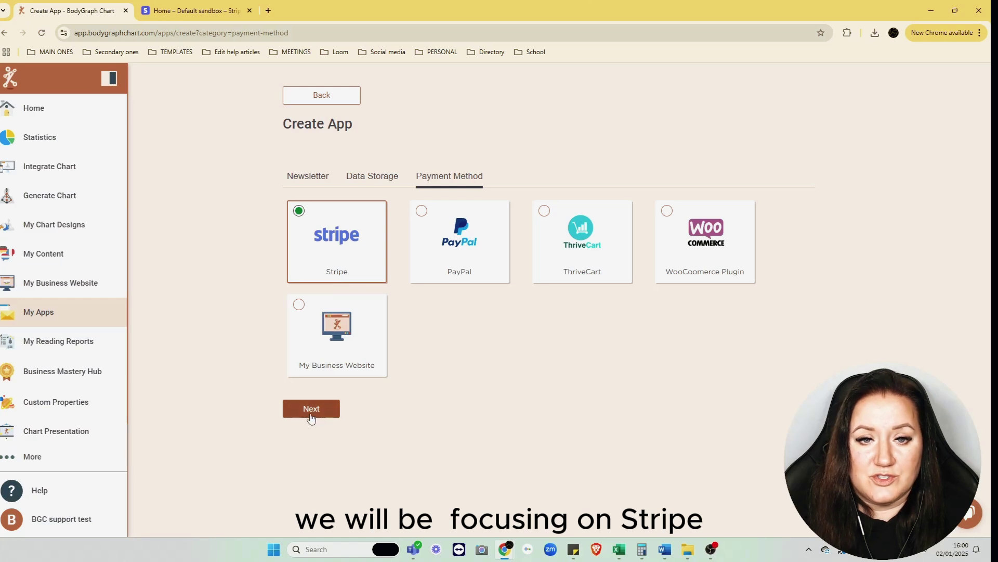
Step: Continue to the Stripe settings and name the connection 'New Stripe'
{"action": "left_click", "coordinate": [309, 411]}
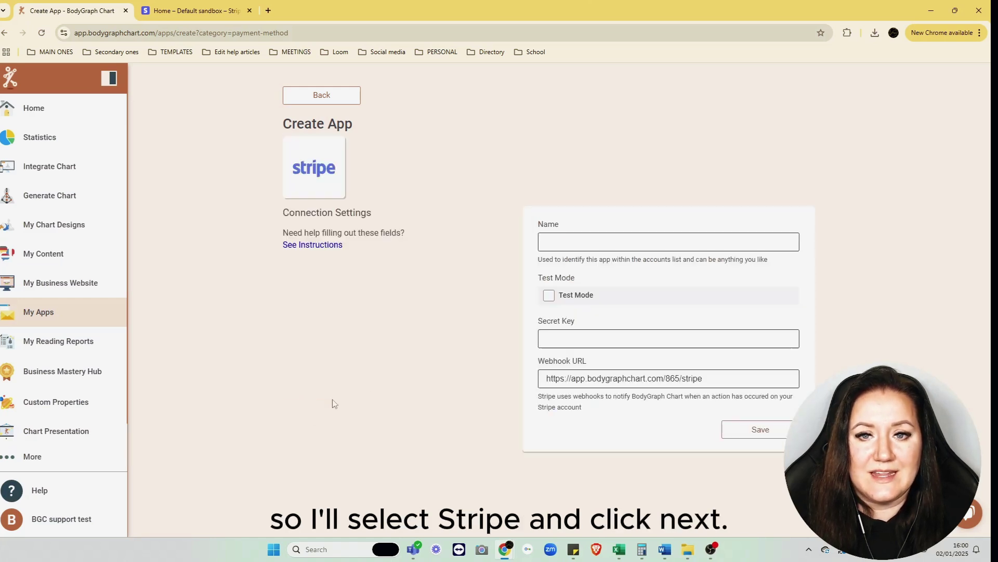
{"action": "left_click", "coordinate": [561, 242]}
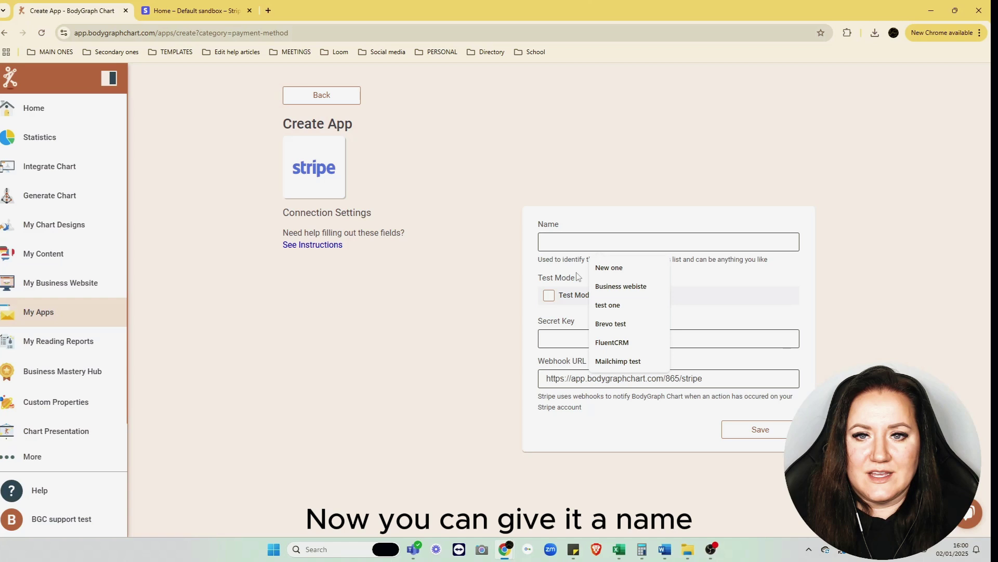
{"action": "left_click", "coordinate": [635, 267]}
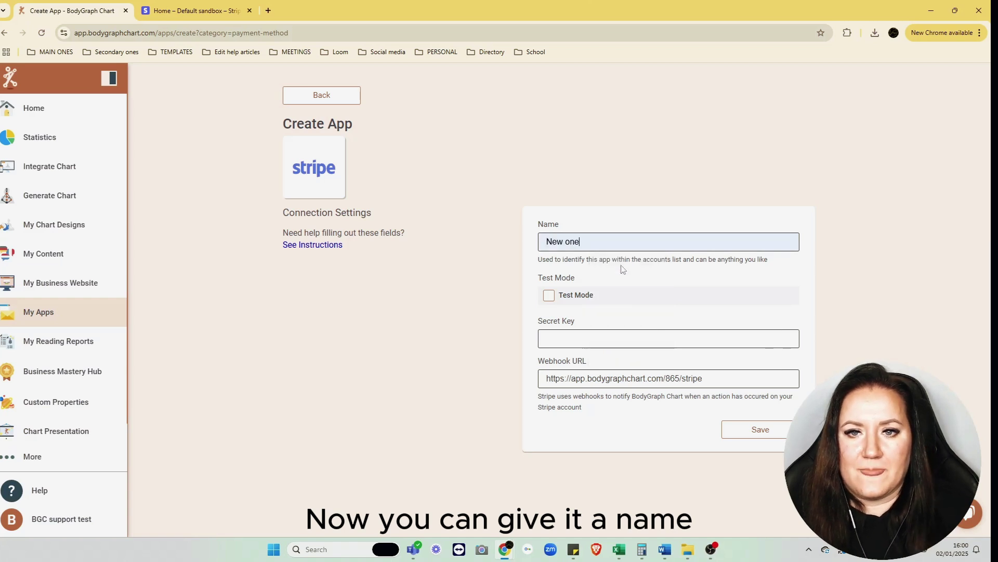
{"action": "left_click_drag", "start_coordinate": [596, 242], "coordinate": [568, 243]}
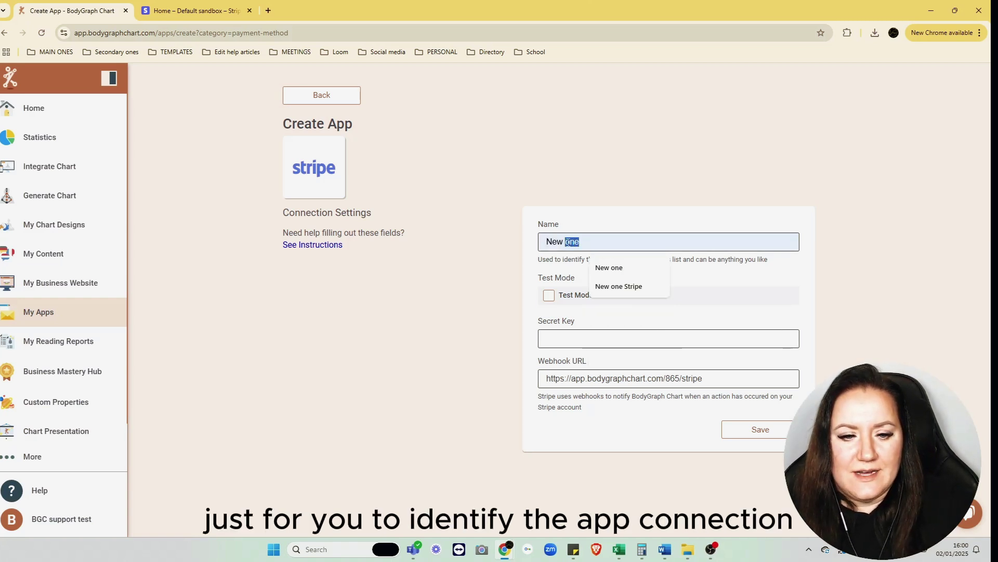
{"action": "type", "text": "St"}
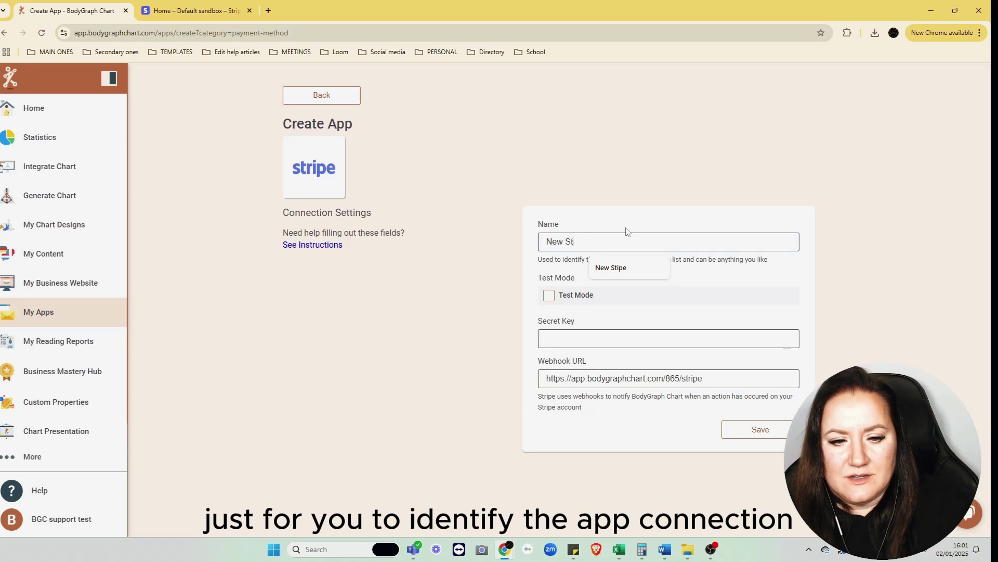
{"action": "type", "text": "ripe"}
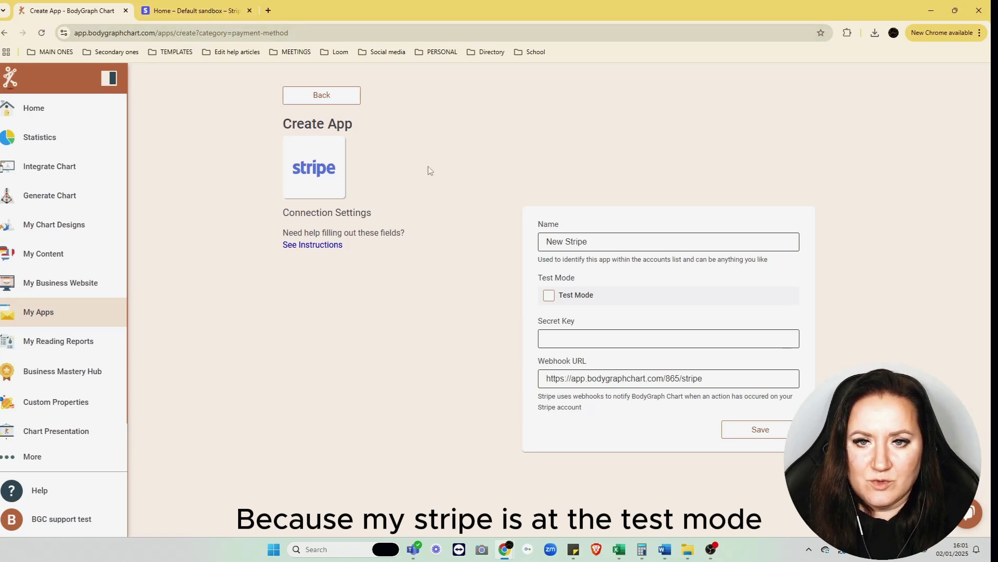
Step: Enable Test Mode and leave the Secret Key field empty for now
{"action": "left_click", "coordinate": [547, 303]}
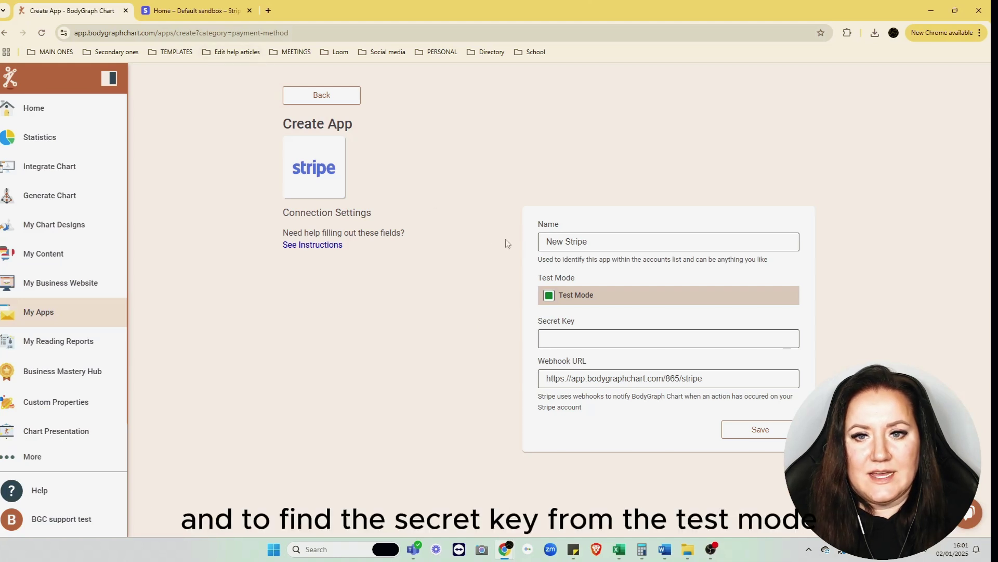
{"action": "left_click_drag", "start_coordinate": [577, 323], "coordinate": [538, 322]}
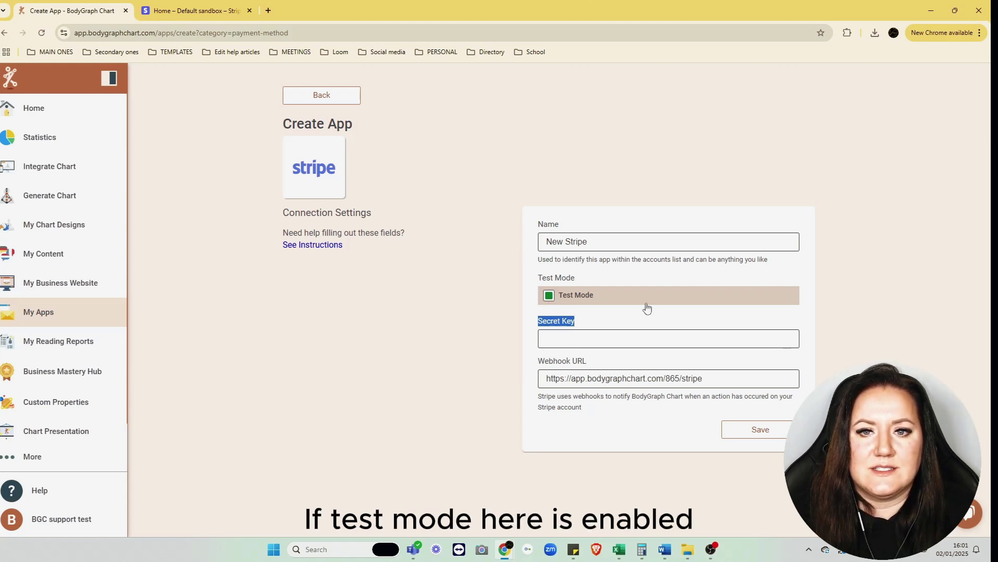
{"action": "left_click", "coordinate": [550, 341]}
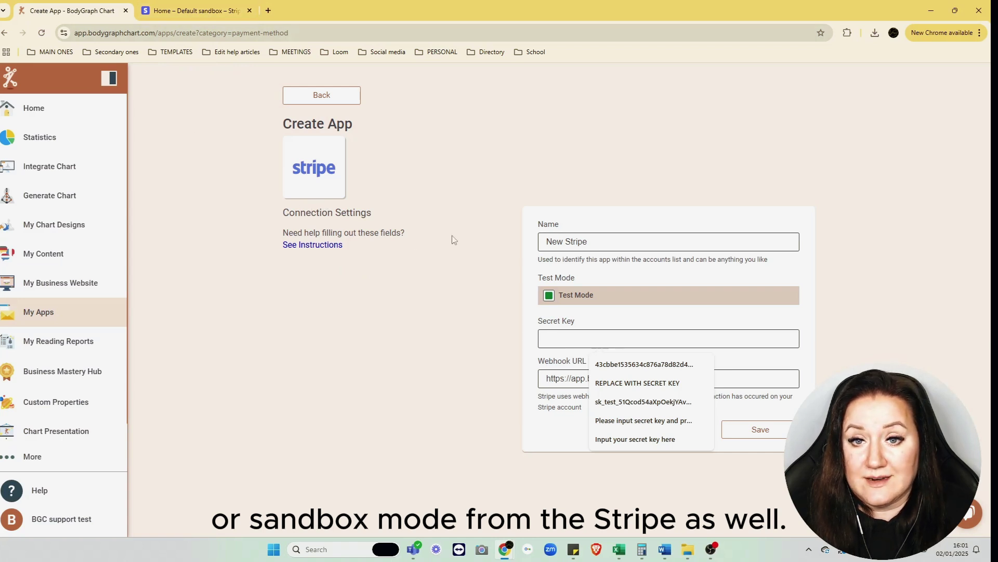
{"action": "left_click", "coordinate": [478, 275]}
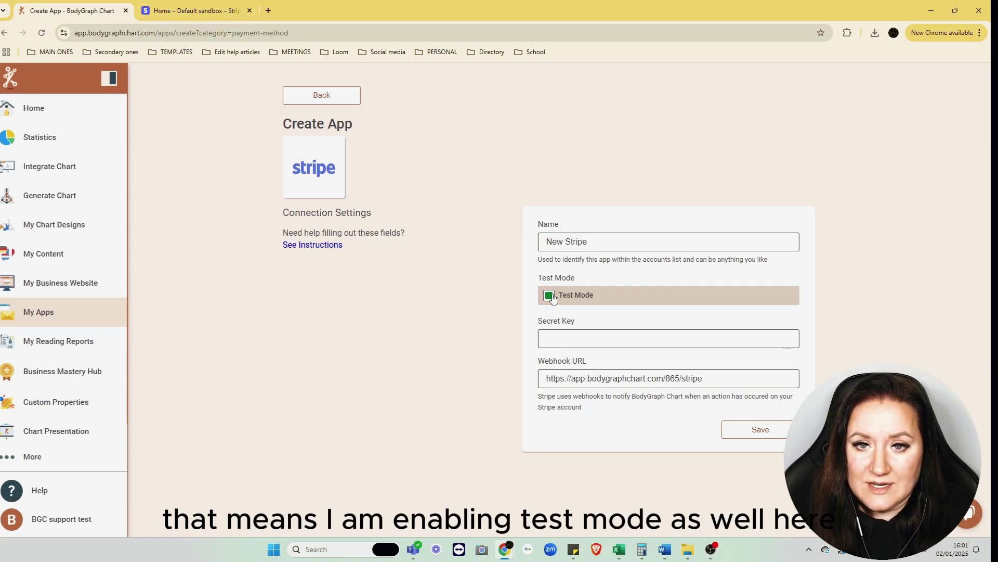
{"action": "left_click", "coordinate": [541, 337]}
{"action": "left_click", "coordinate": [445, 335]}
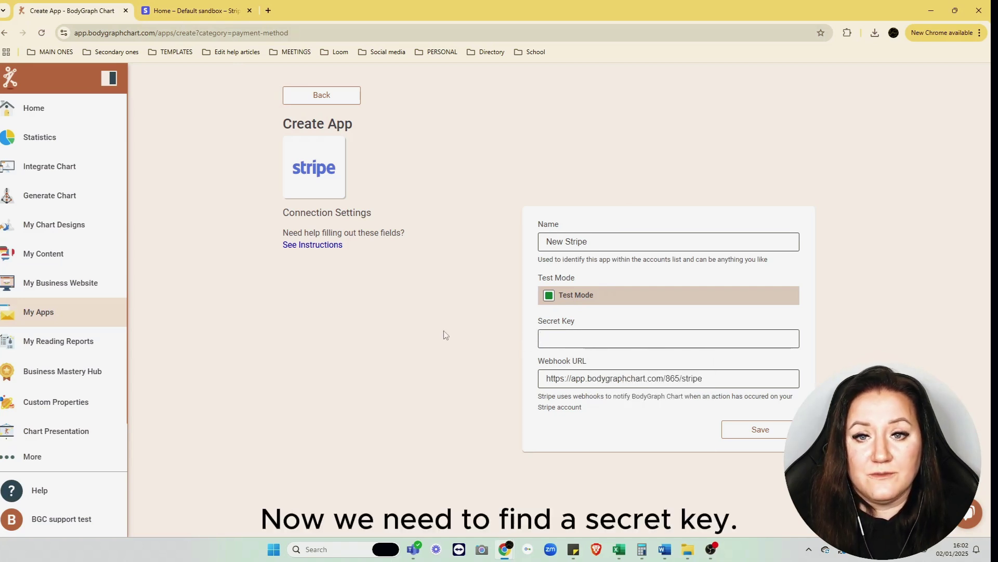
Step: In Stripe's Developers > API keys, reveal and copy the sandbox secret test key
{"action": "left_click", "coordinate": [186, 14]}
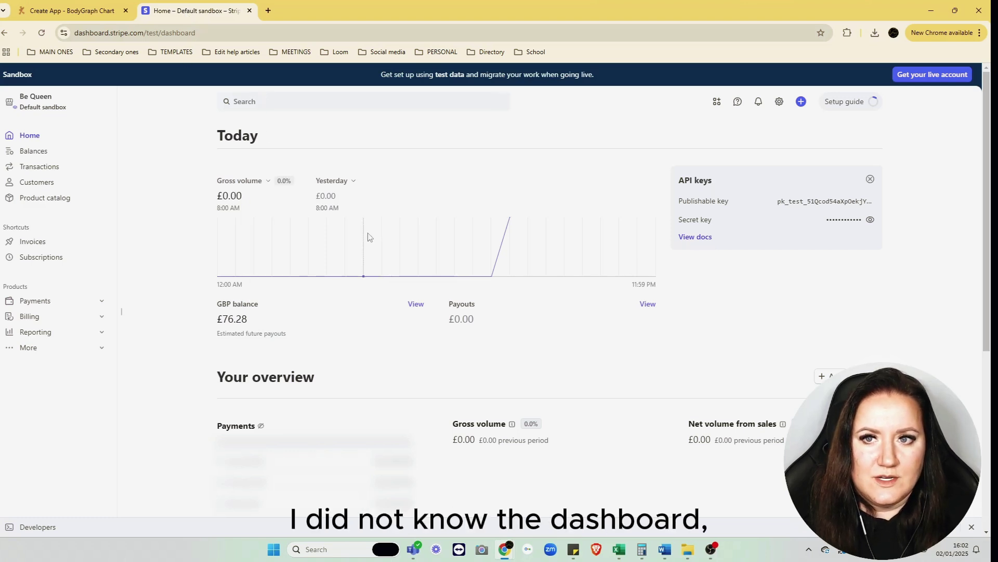
{"action": "scroll", "coordinate": [367, 240], "scroll_direction": "down", "scroll_amount": 3}
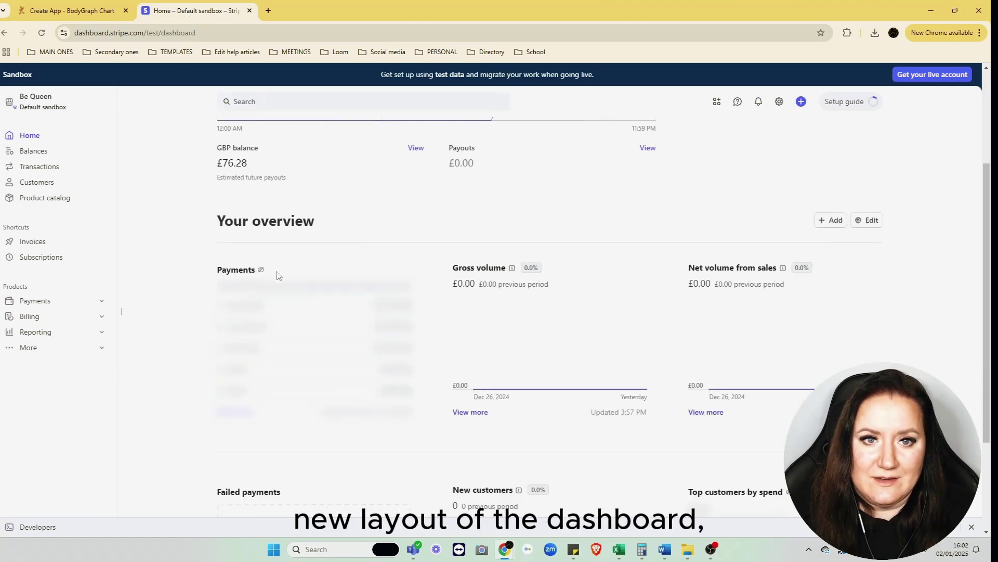
{"action": "scroll", "coordinate": [358, 247], "scroll_direction": "up", "scroll_amount": 3}
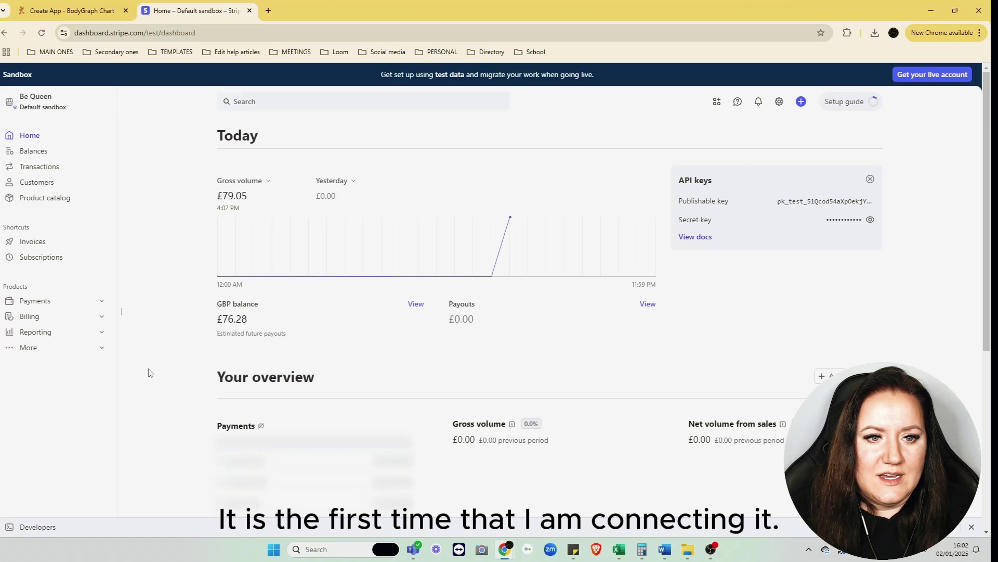
{"action": "left_click", "coordinate": [39, 528]}
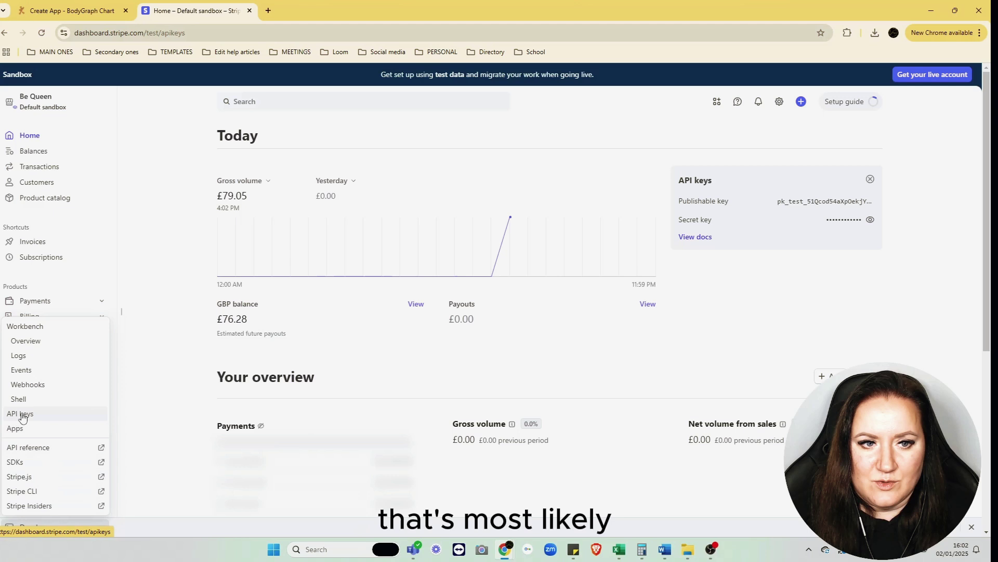
{"action": "left_click", "coordinate": [13, 415]}
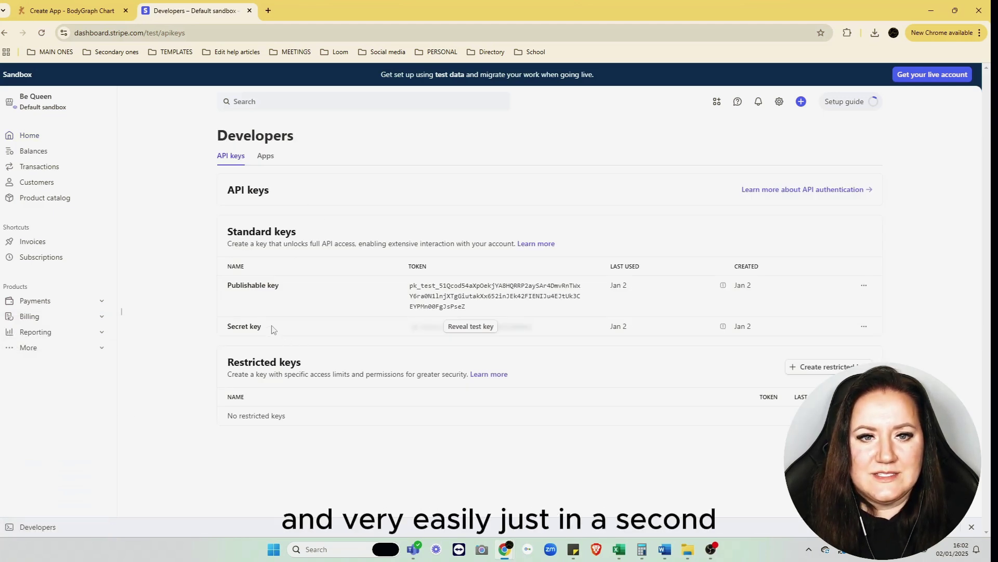
{"action": "left_click_drag", "start_coordinate": [271, 328], "coordinate": [225, 328]}
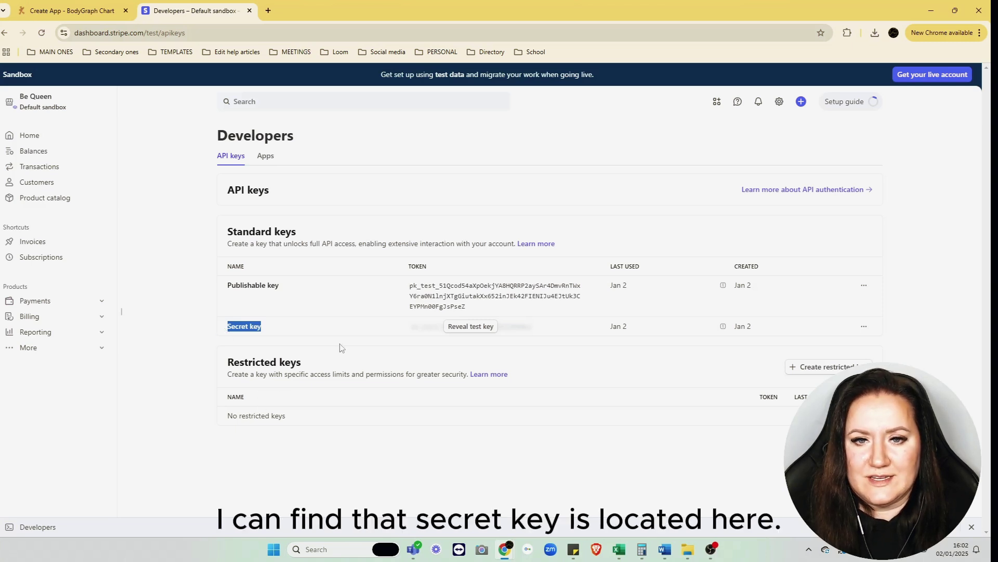
{"action": "left_click", "coordinate": [472, 328]}
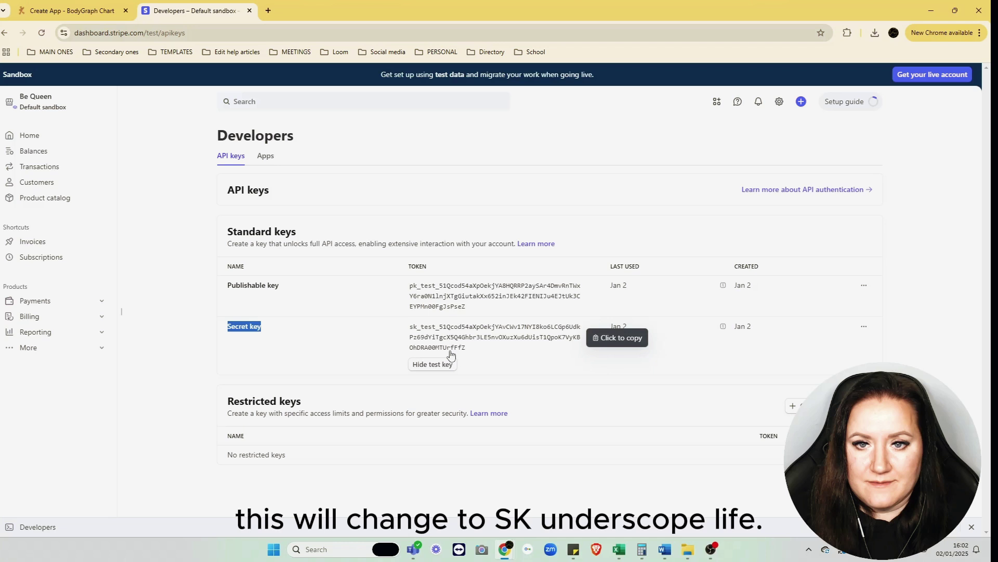
{"action": "left_click", "coordinate": [502, 337]}
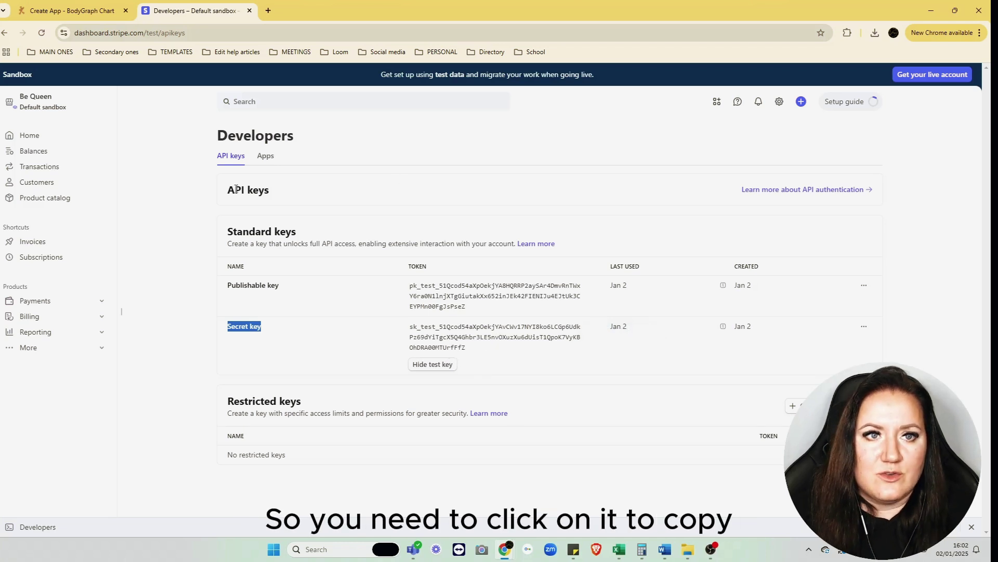
Step: Paste the Stripe secret key into Secret Key and save the New Stripe connection
{"action": "left_click", "coordinate": [87, 12]}
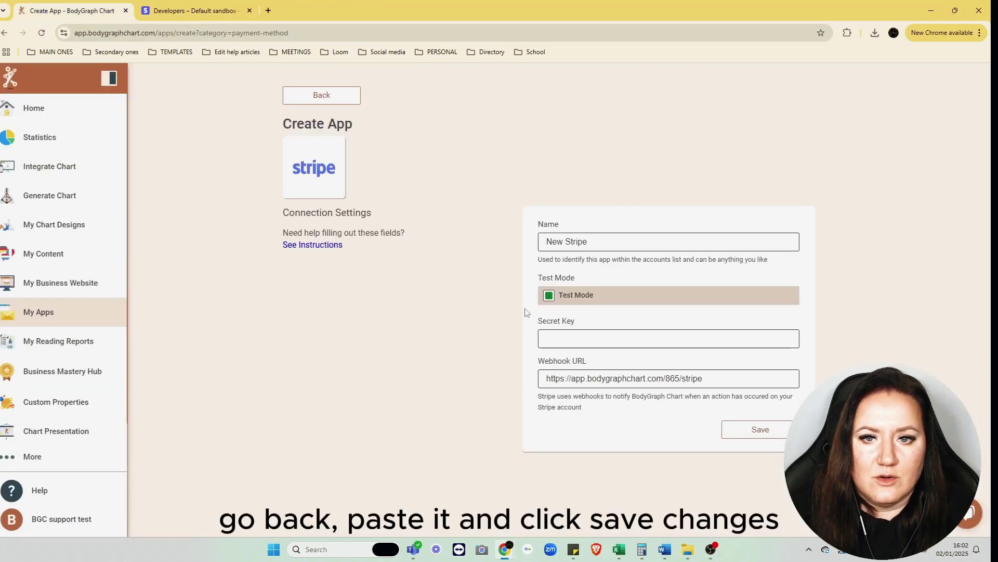
{"action": "left_click", "coordinate": [566, 341]}
{"action": "key", "text": "ctrl+v"}
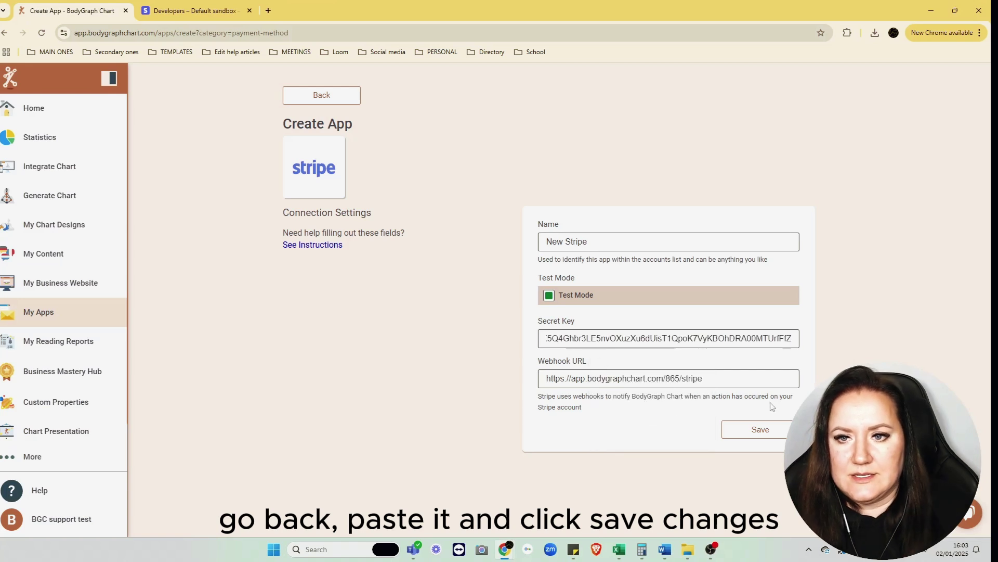
{"action": "left_click", "coordinate": [761, 429]}
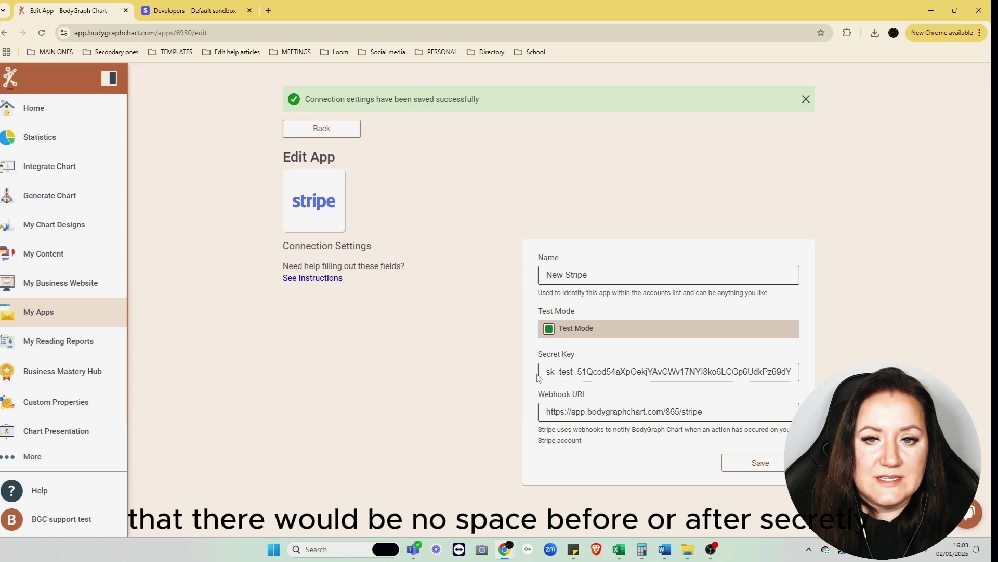
{"action": "left_click", "coordinate": [547, 375]}
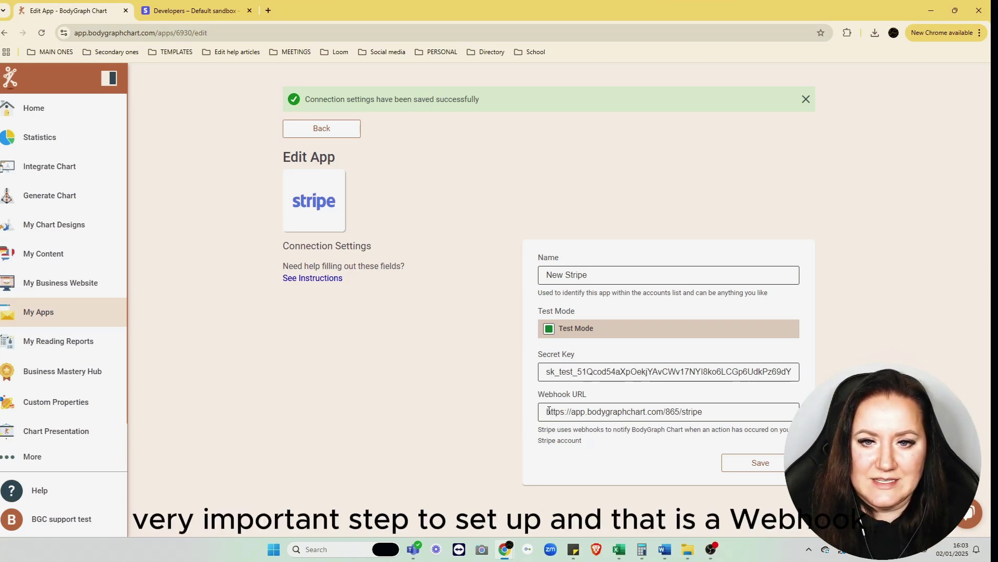
{"action": "left_click_drag", "start_coordinate": [549, 410], "coordinate": [735, 390]}
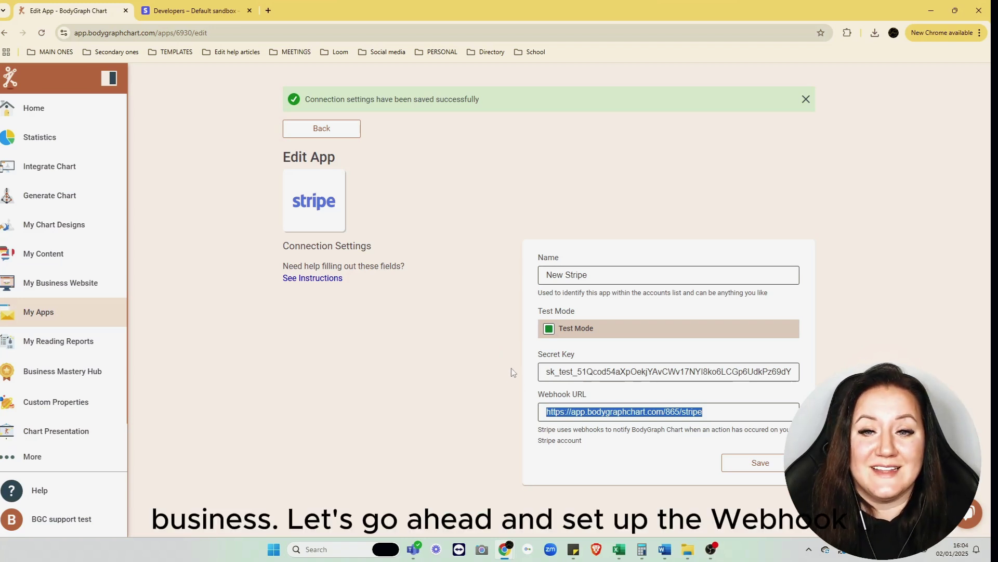
{"action": "left_click", "coordinate": [579, 415]}
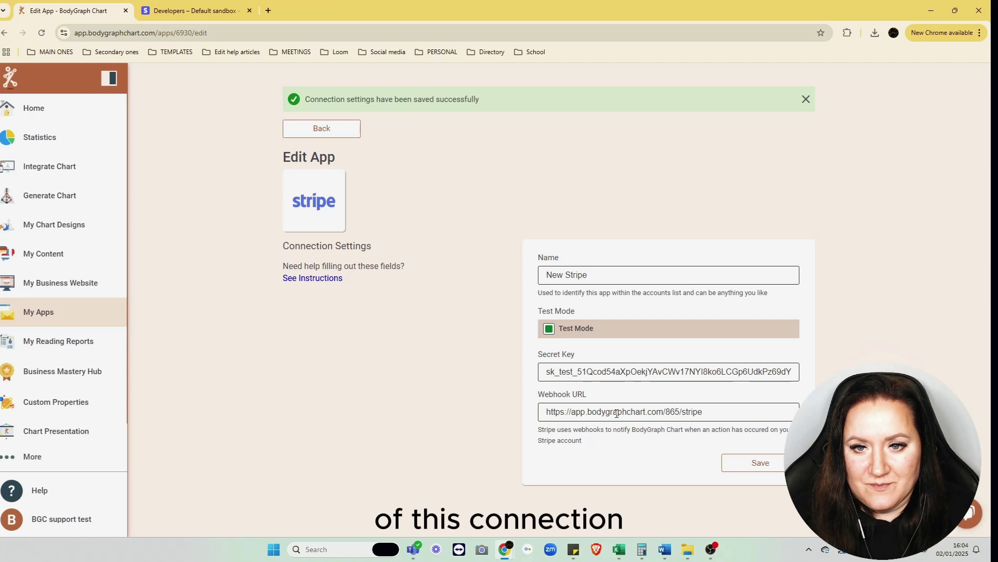
{"action": "triple_click", "coordinate": [617, 413]}
{"action": "right_click", "coordinate": [617, 413]}
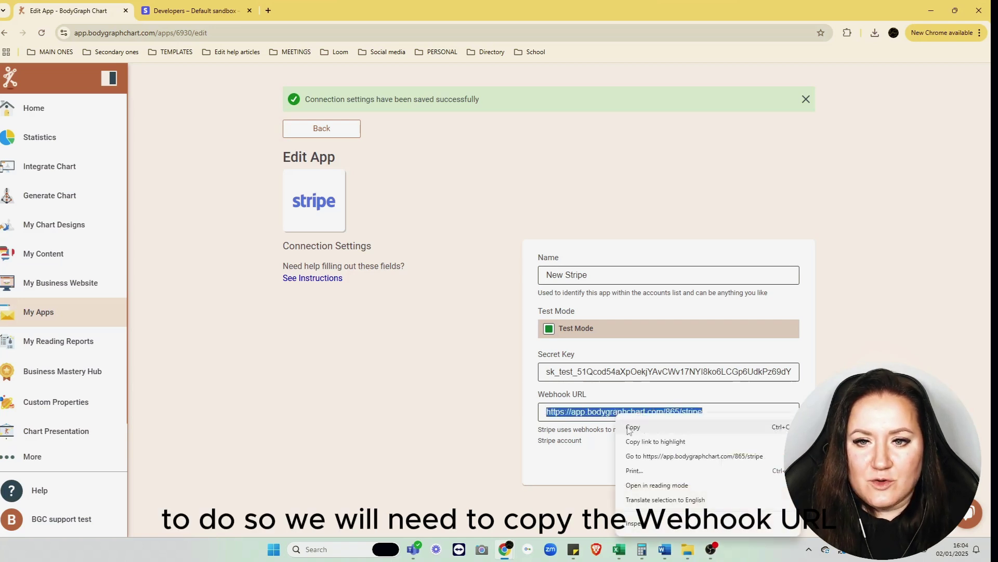
{"action": "left_click", "coordinate": [631, 424]}
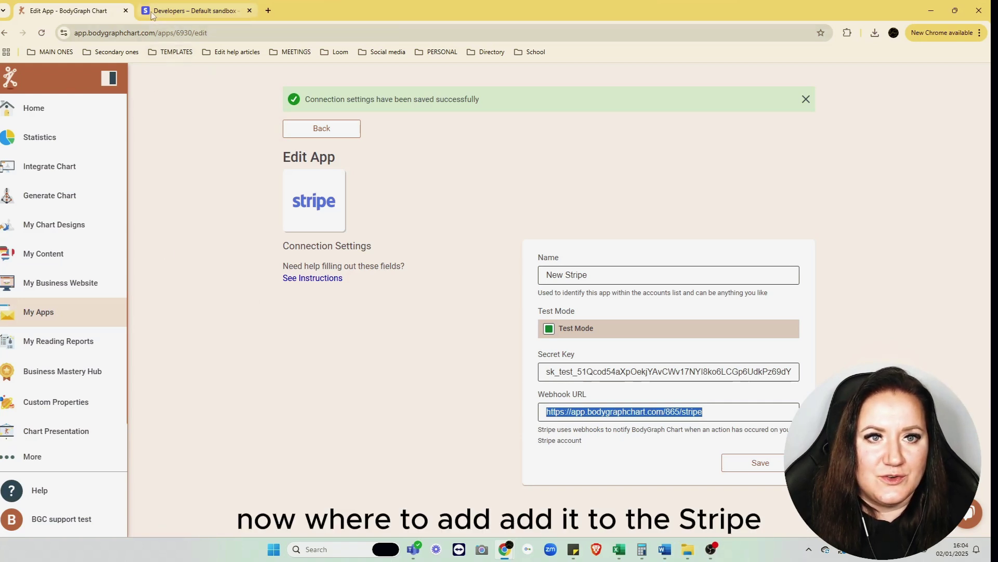
Step: Go to the Webhooks page under Stripe's Developers workbench
{"action": "left_click", "coordinate": [171, 13]}
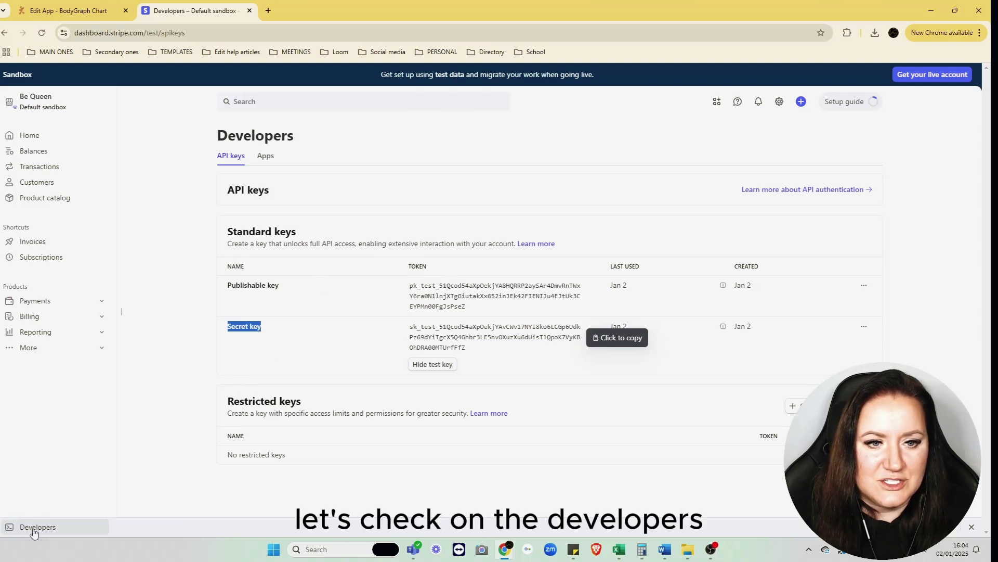
{"action": "mouse_move", "coordinate": [32, 533]}
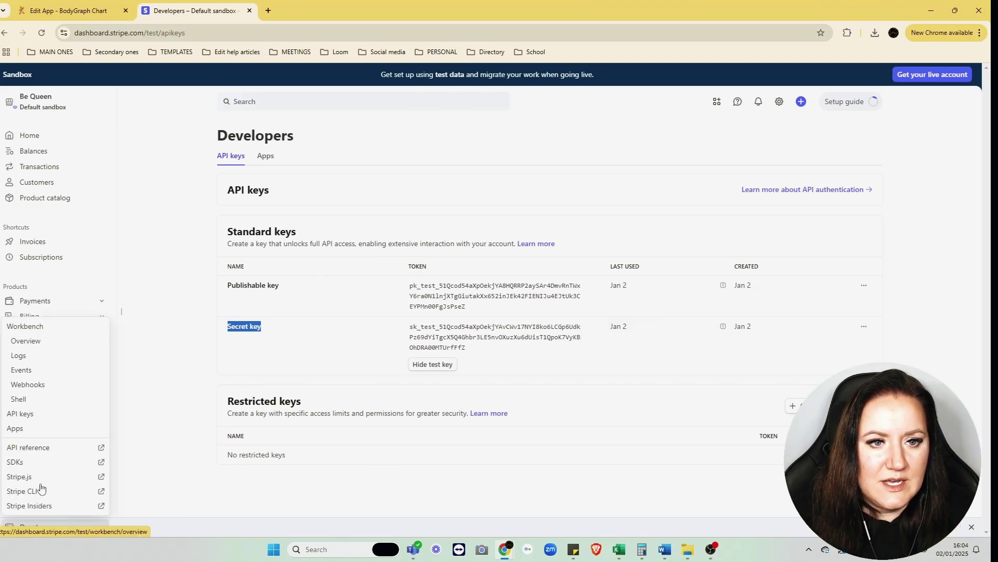
{"action": "left_click", "coordinate": [39, 387]}
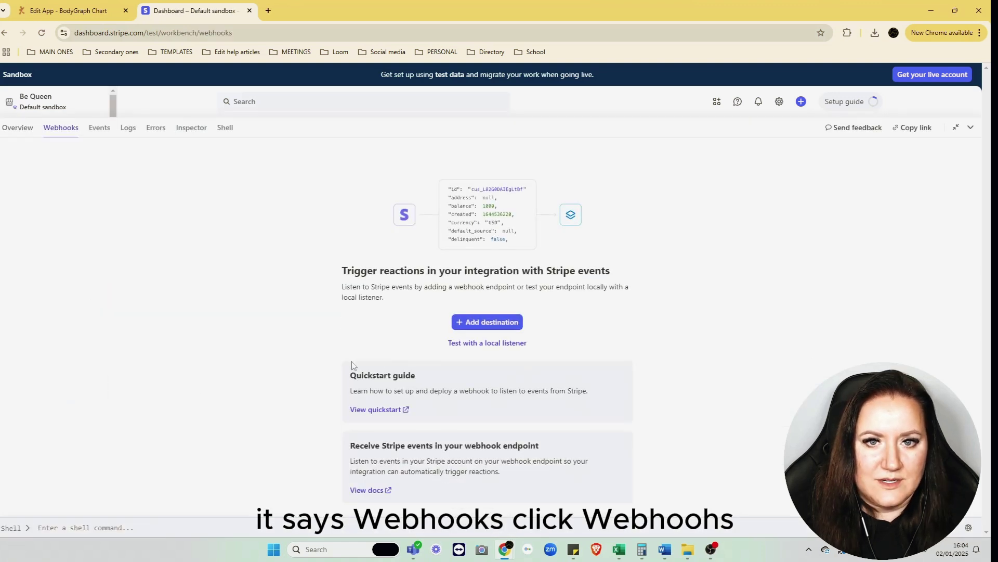
Step: Create a webhook endpoint destination listening to all events at the pasted BodyGraph URL
{"action": "left_click", "coordinate": [479, 326]}
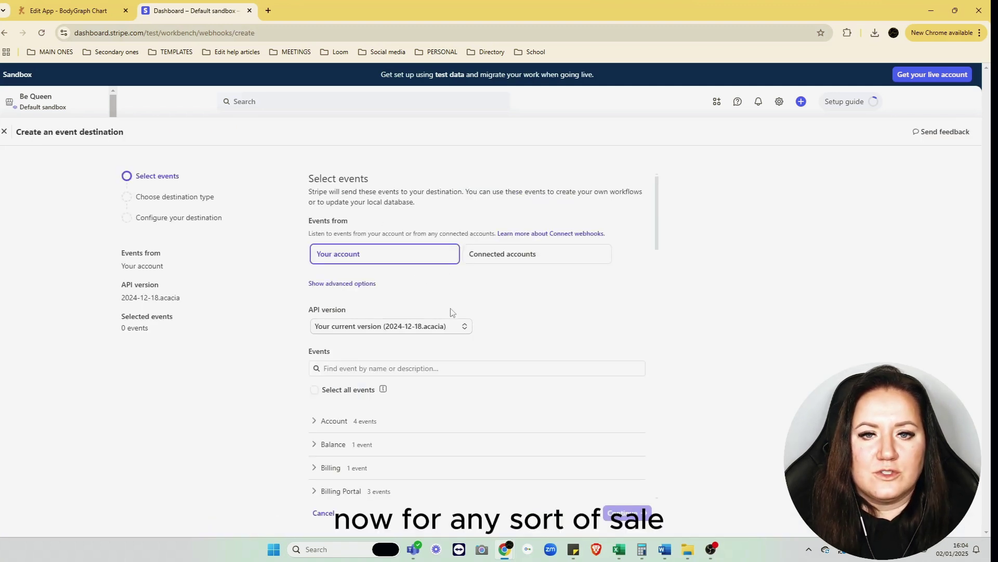
{"action": "scroll", "coordinate": [450, 312], "scroll_direction": "down", "scroll_amount": 3}
{"action": "scroll", "coordinate": [450, 312], "scroll_direction": "up", "scroll_amount": 3}
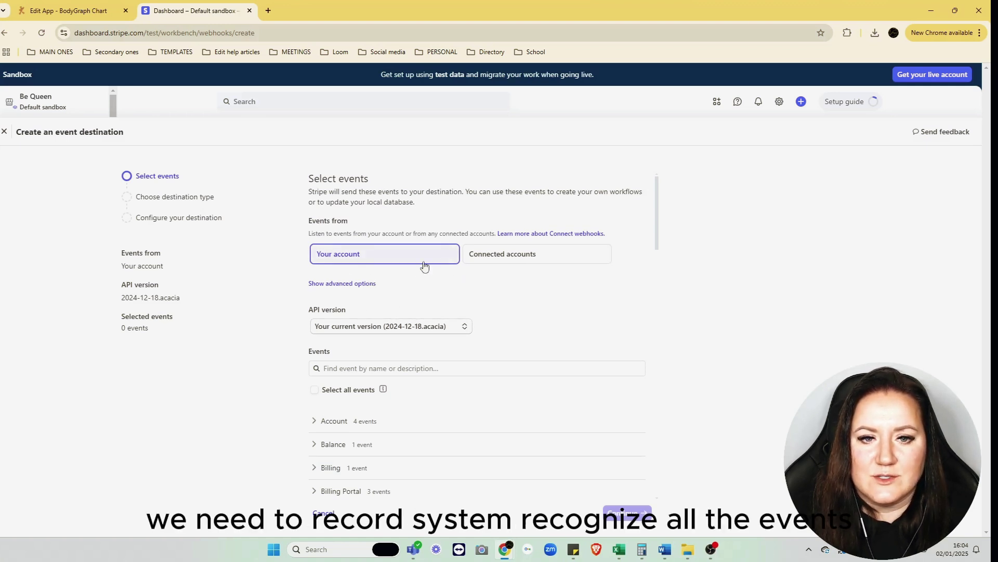
{"action": "left_click", "coordinate": [314, 391]}
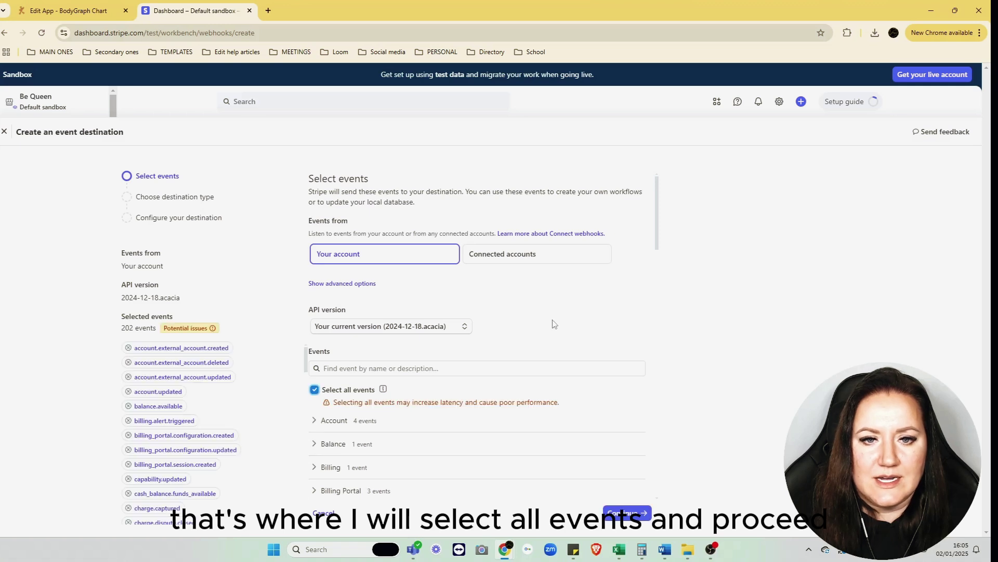
{"action": "left_click", "coordinate": [626, 513]}
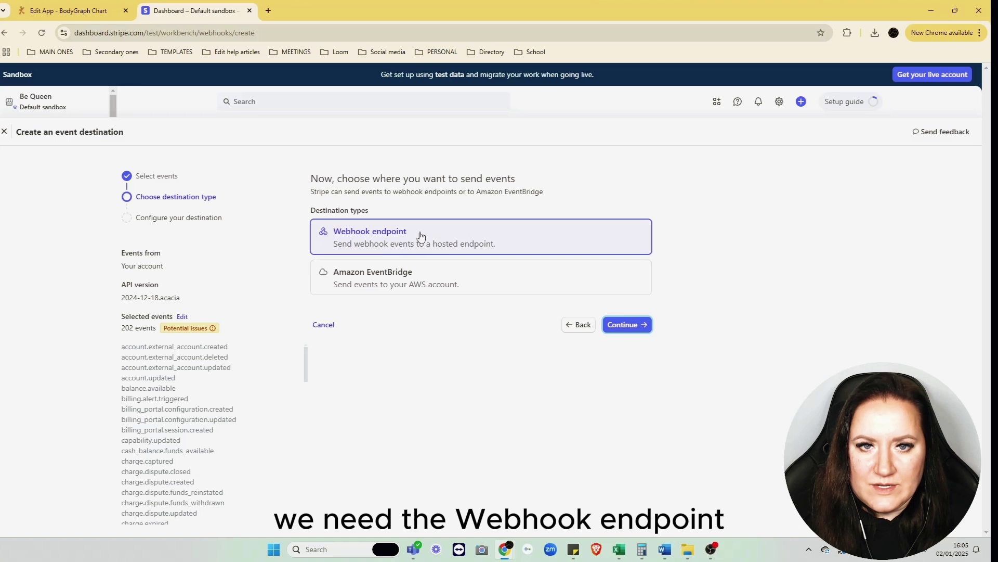
{"action": "left_click", "coordinate": [622, 326]}
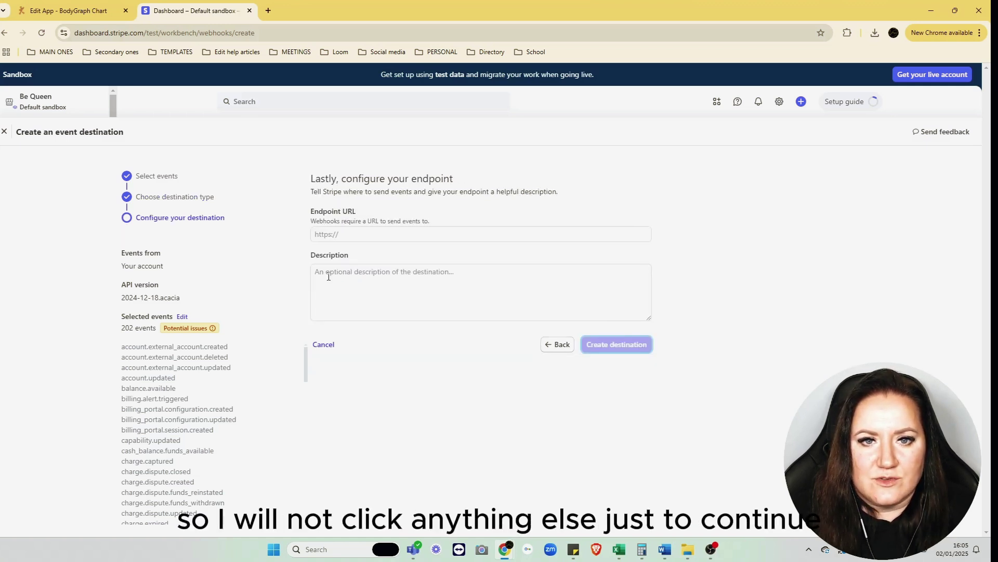
{"action": "left_click", "coordinate": [331, 236]}
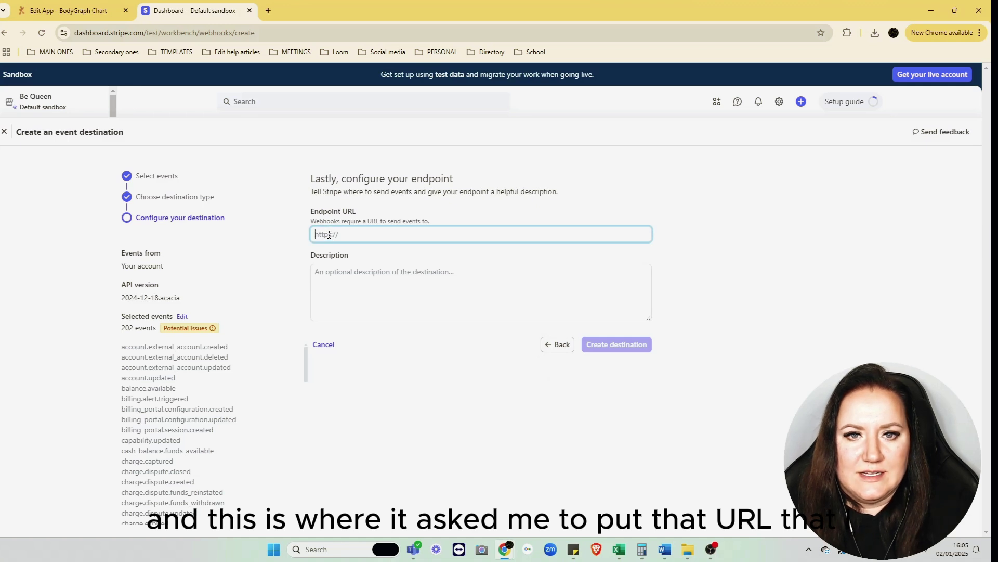
{"action": "key", "text": "ctrl+v"}
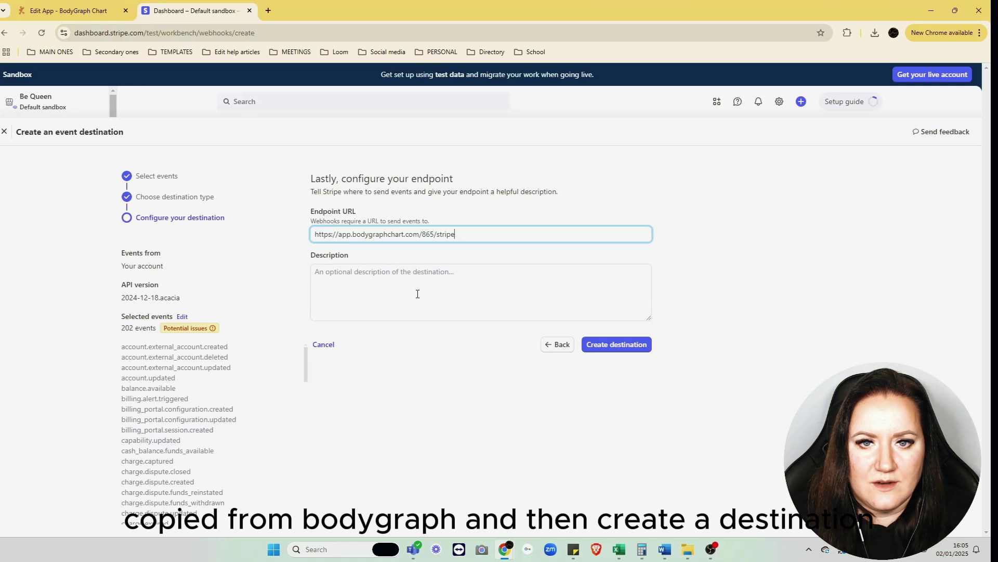
{"action": "left_click", "coordinate": [614, 343]}
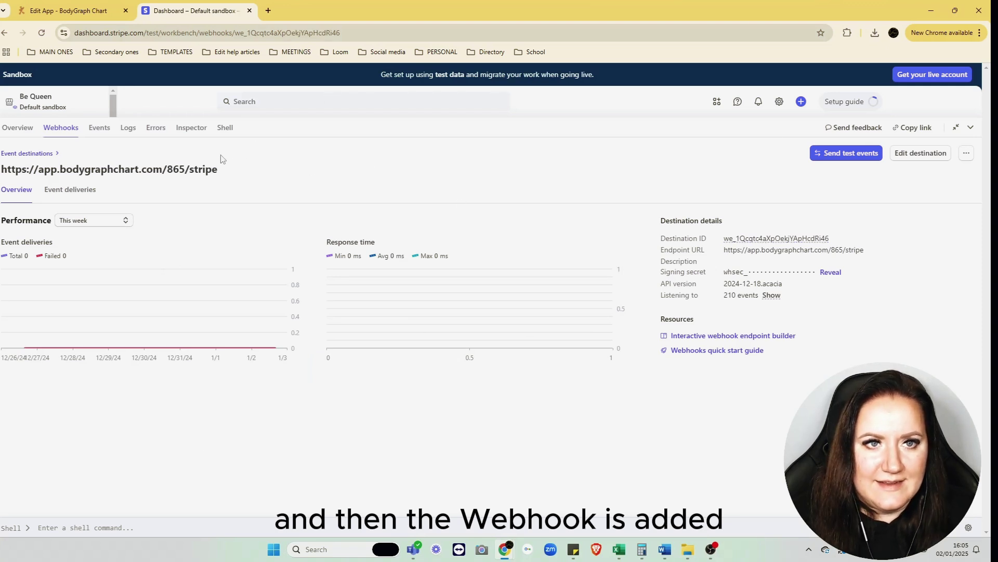
Step: Open the payment setup for TESTING REPORT V3 in My Reading Reports
{"action": "left_click", "coordinate": [76, 13]}
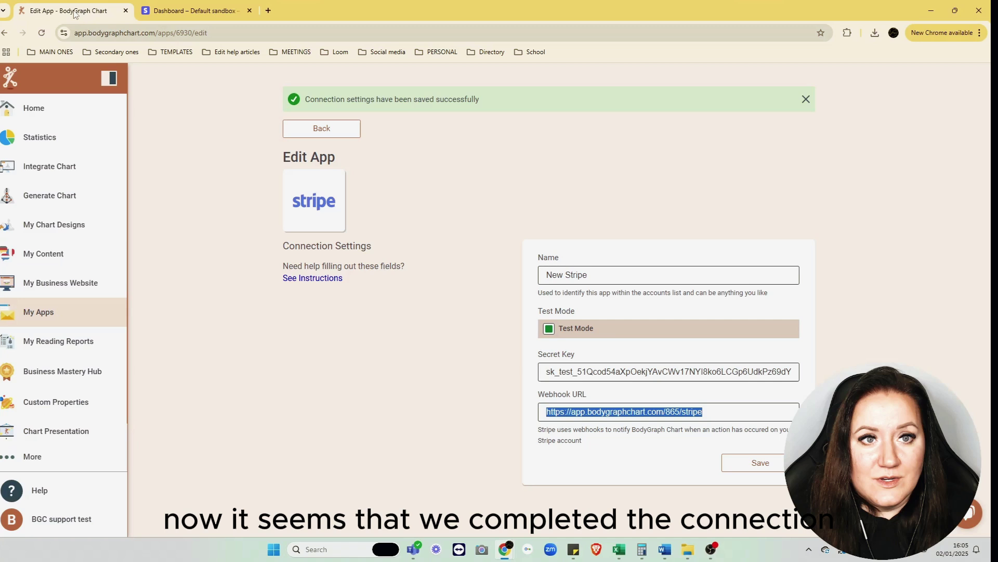
{"action": "left_click", "coordinate": [479, 308]}
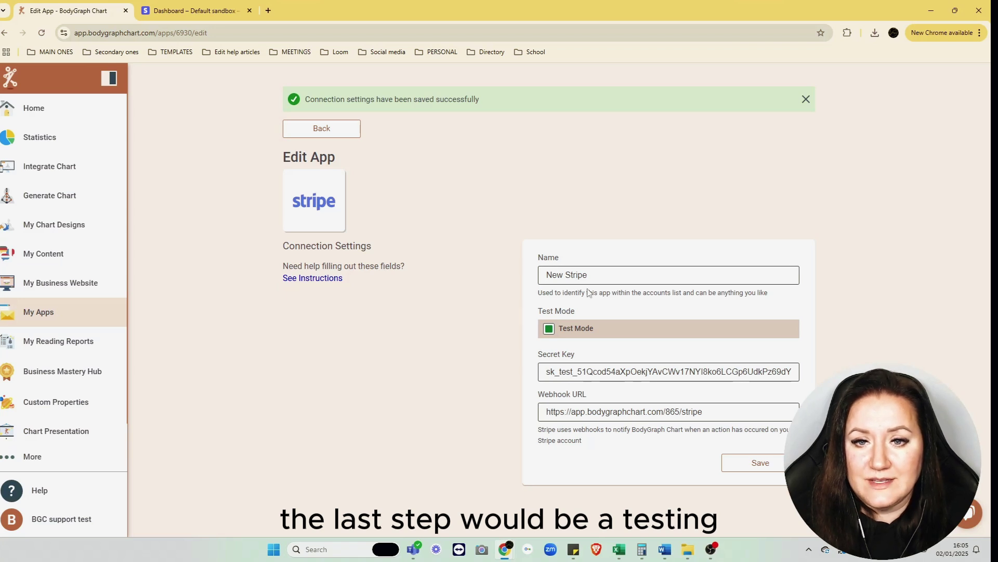
{"action": "left_click", "coordinate": [72, 341]}
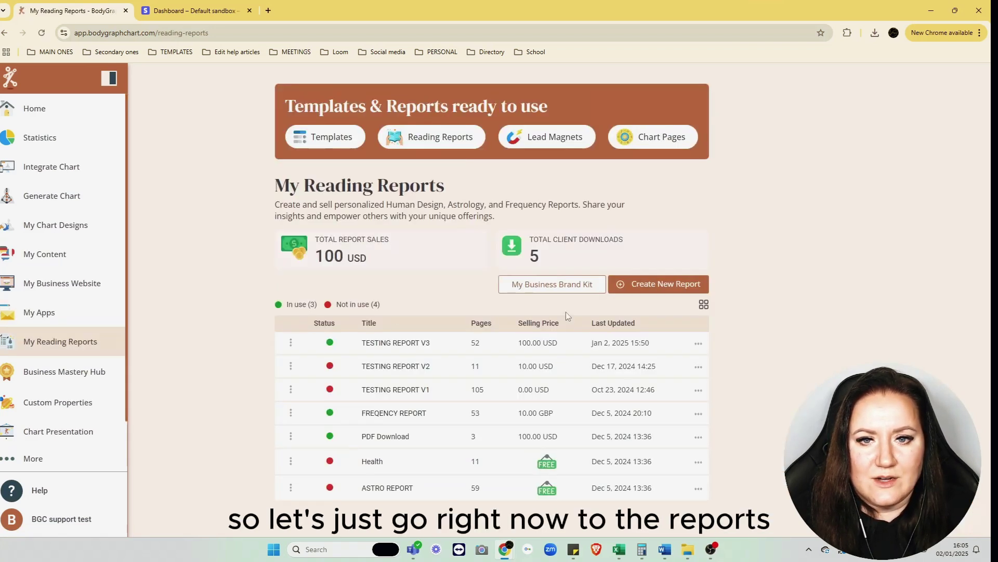
{"action": "left_click", "coordinate": [698, 344]}
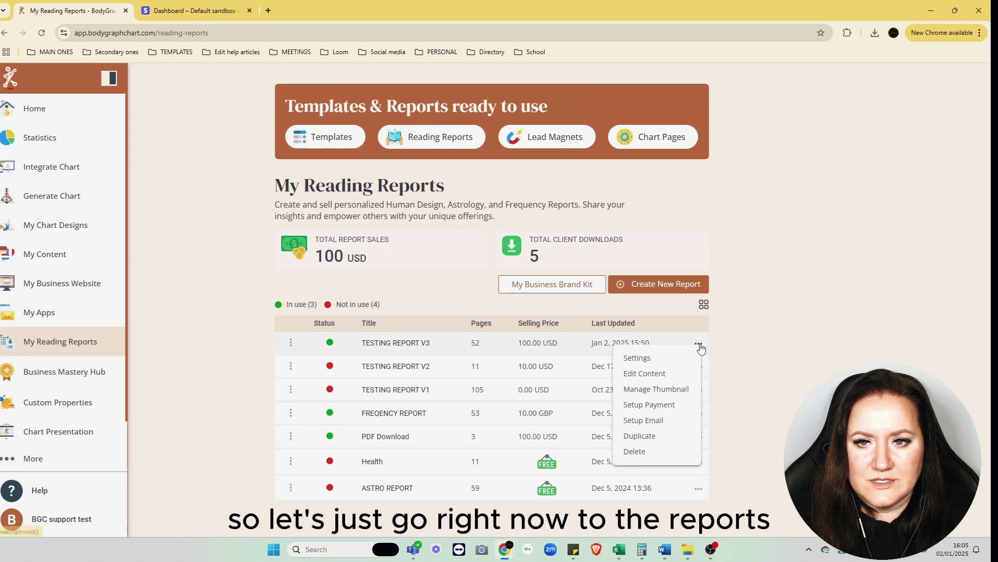
{"action": "left_click", "coordinate": [649, 404]}
Step: Save the report's price as 100.00 USD via New Stripe, then go to Integrate Chart
{"action": "left_click", "coordinate": [513, 302]}
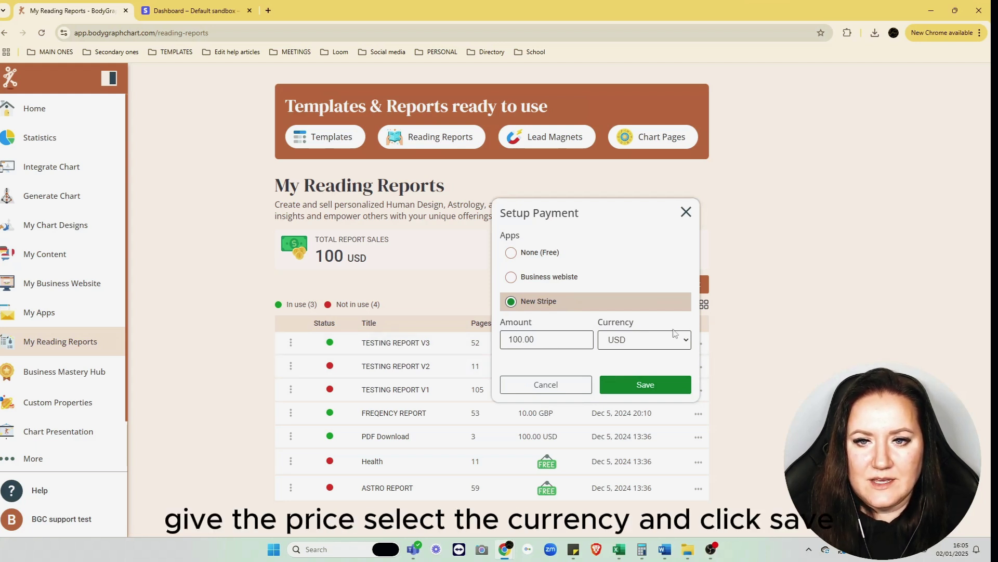
{"action": "left_click", "coordinate": [661, 347]}
{"action": "left_click", "coordinate": [632, 344]}
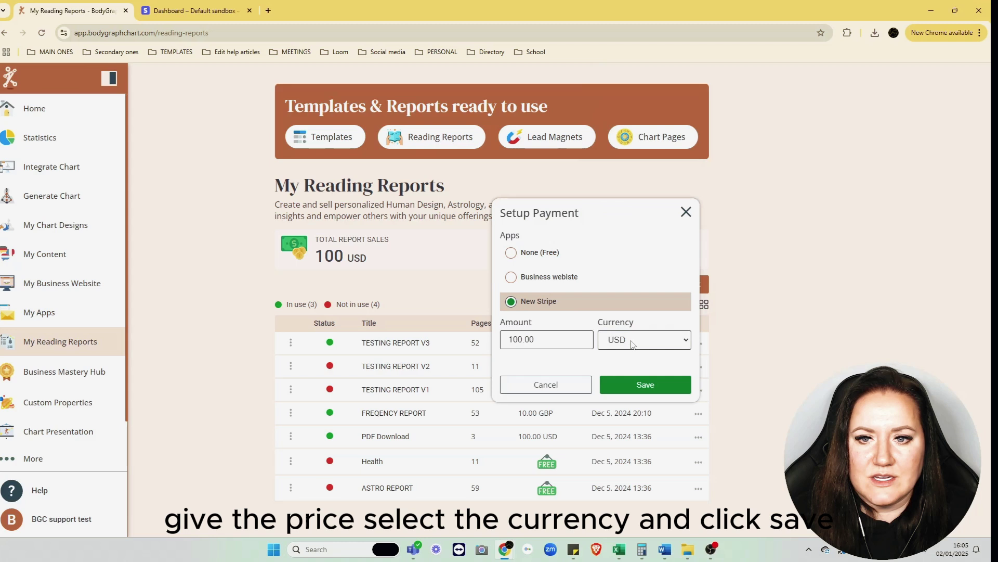
{"action": "left_click", "coordinate": [644, 383]}
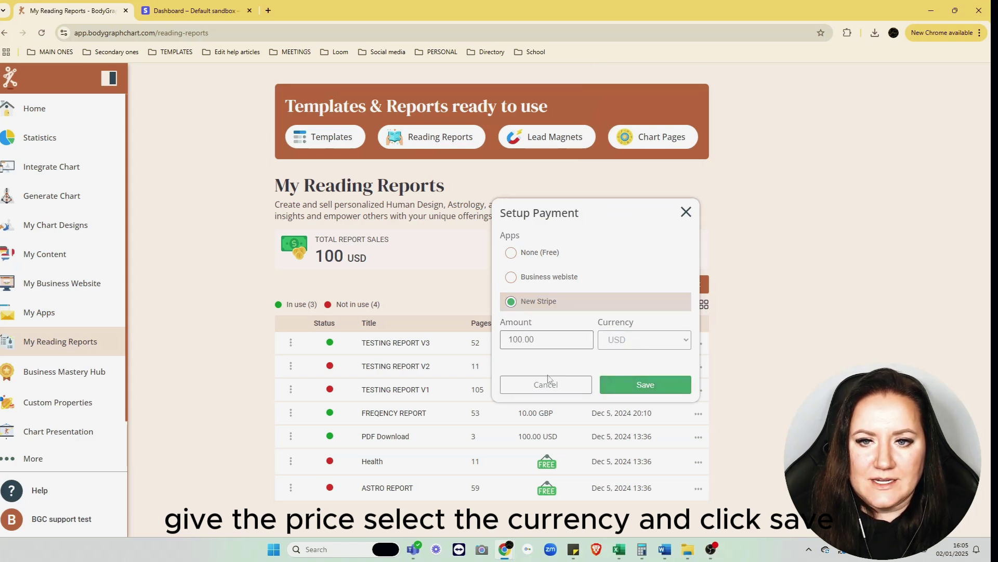
{"action": "left_click", "coordinate": [96, 172]}
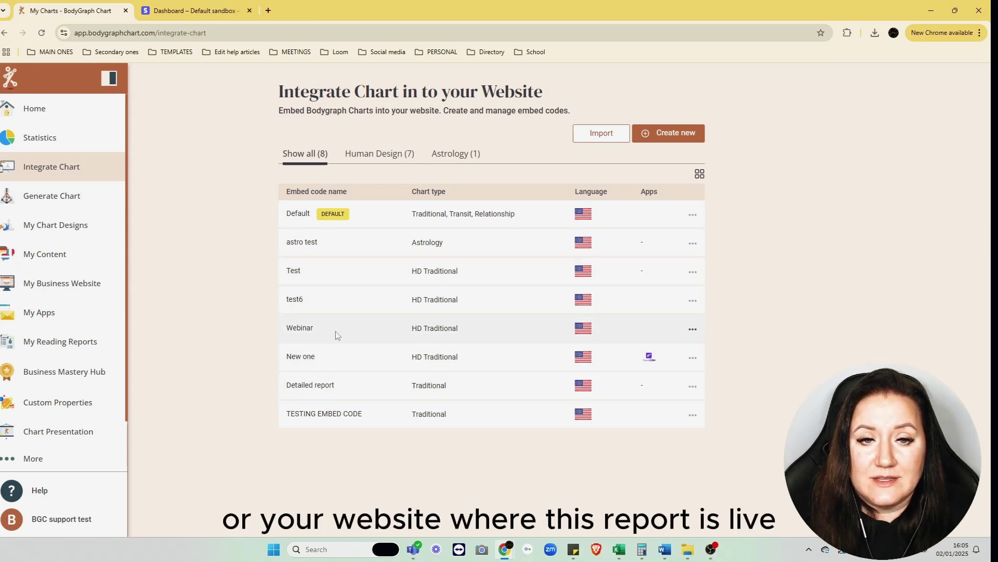
Step: Verify the New one embed code includes TESTING REPORT V3, then preview the embed
{"action": "left_click", "coordinate": [307, 357]}
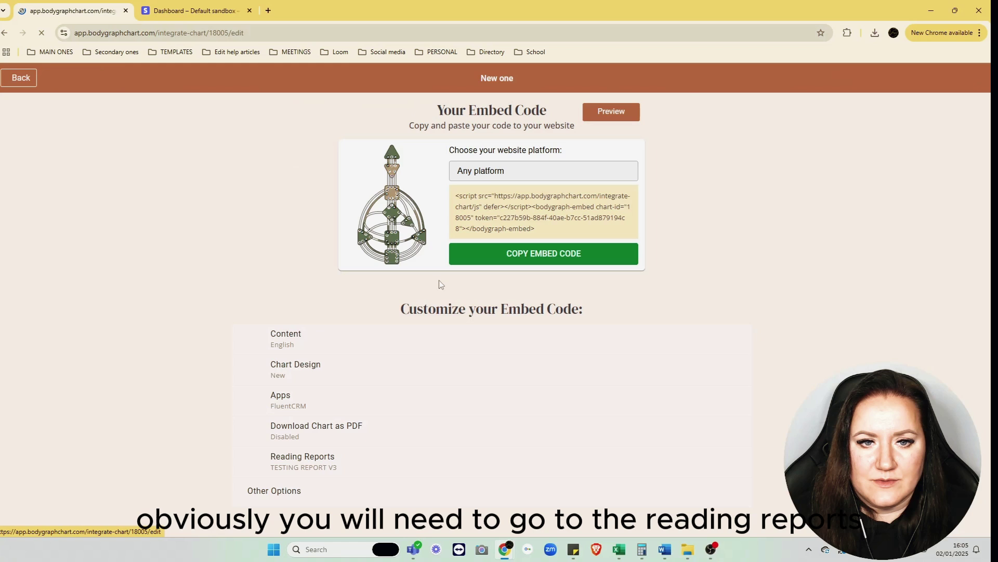
{"action": "left_click", "coordinate": [320, 463]}
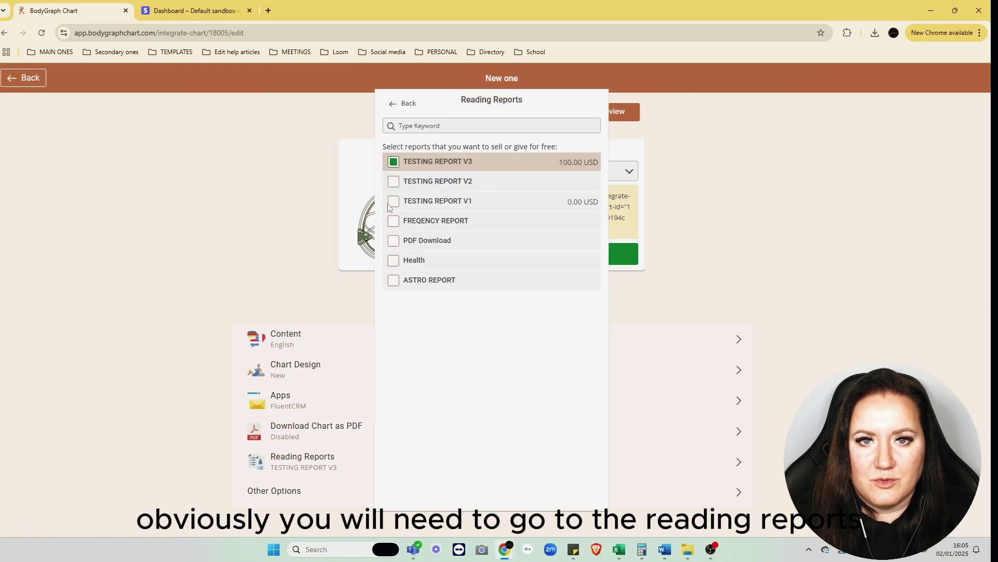
{"action": "left_click", "coordinate": [395, 103]}
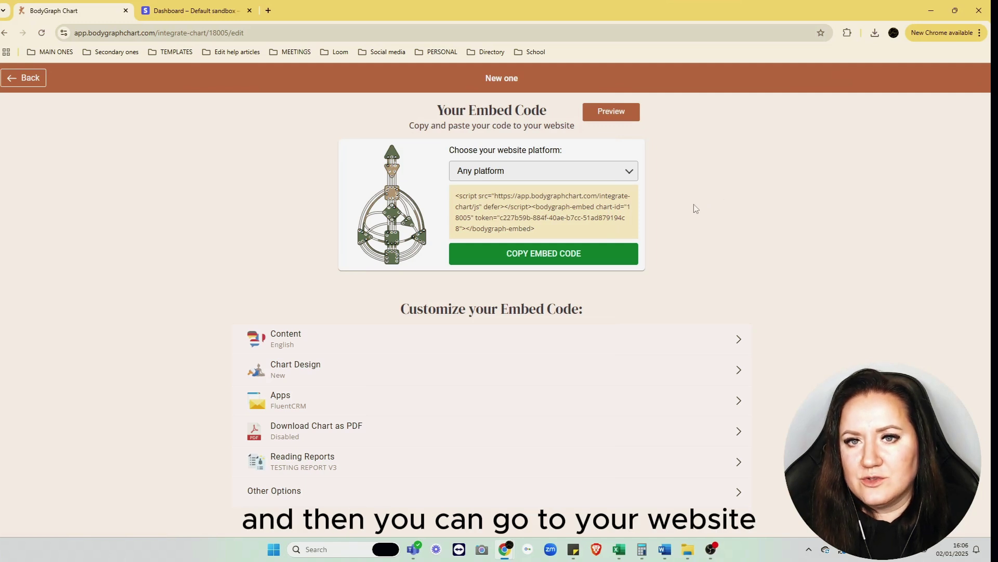
{"action": "left_click", "coordinate": [621, 113]}
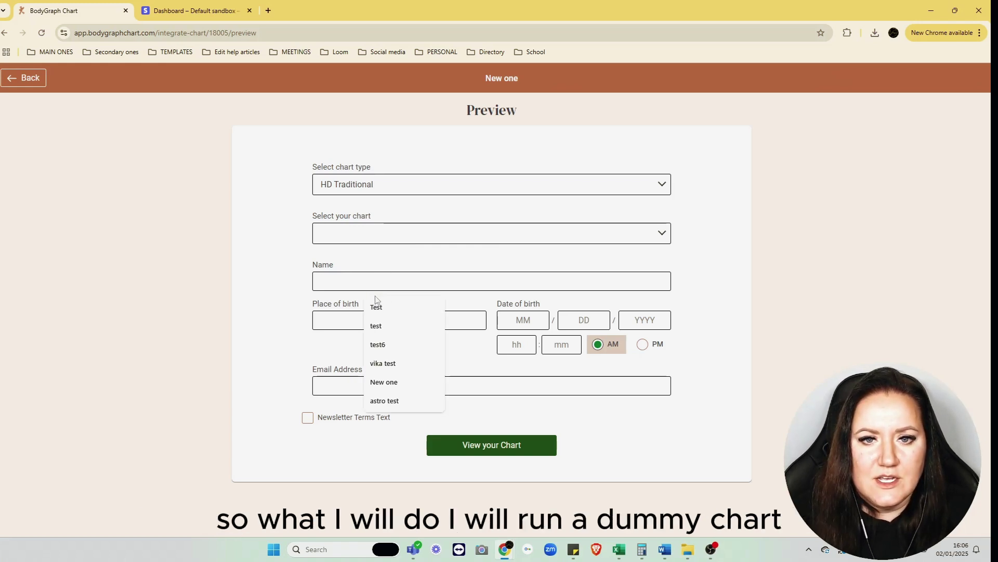
Step: Enter name Test, birthplace London, birth date 02/02/1988 and minute 0
{"action": "left_click", "coordinate": [375, 305]}
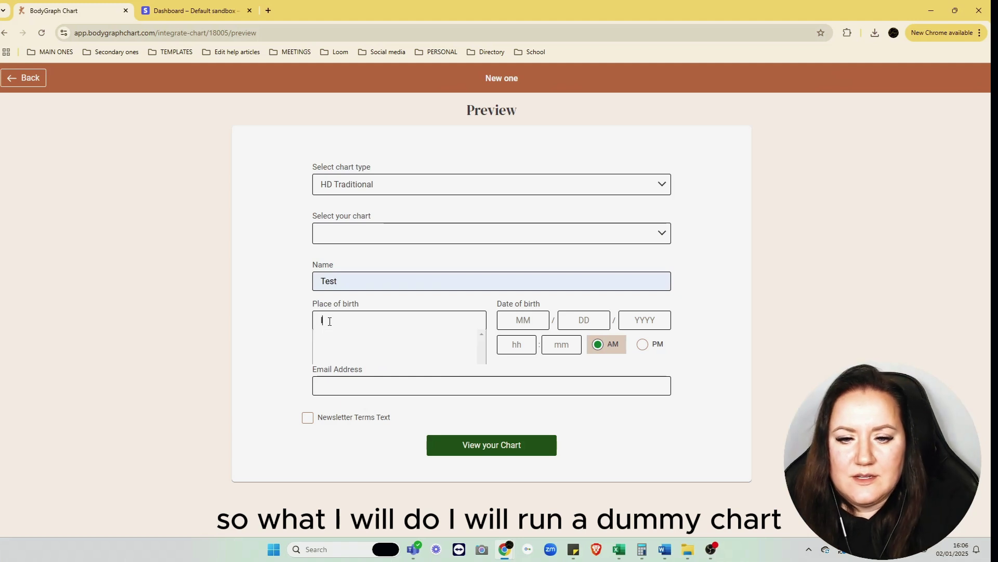
{"action": "left_click", "coordinate": [335, 324]}
{"action": "type", "text": "lon"}
{"action": "left_click", "coordinate": [364, 337]}
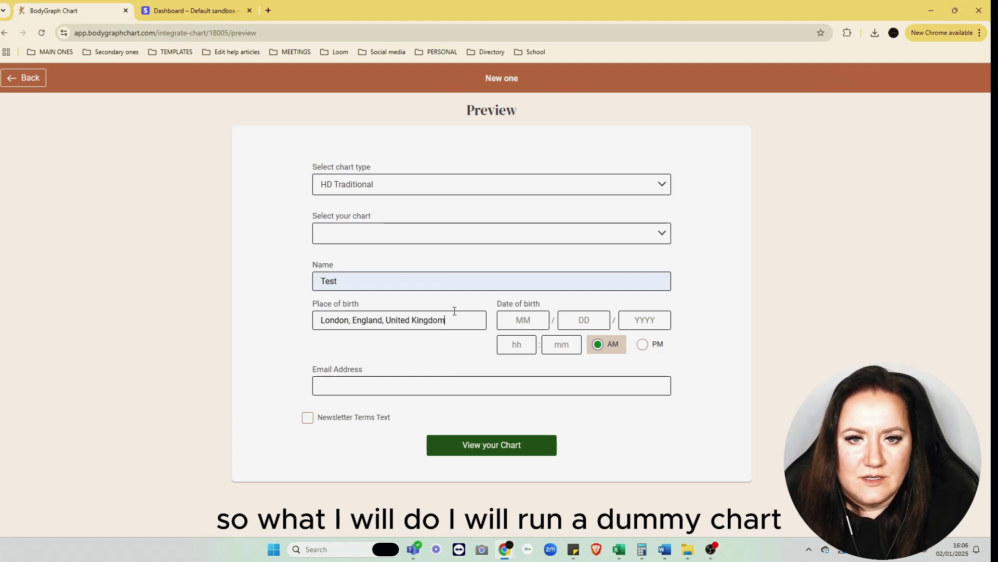
{"action": "left_click", "coordinate": [524, 314]}
{"action": "type", "text": "02 / 0"}
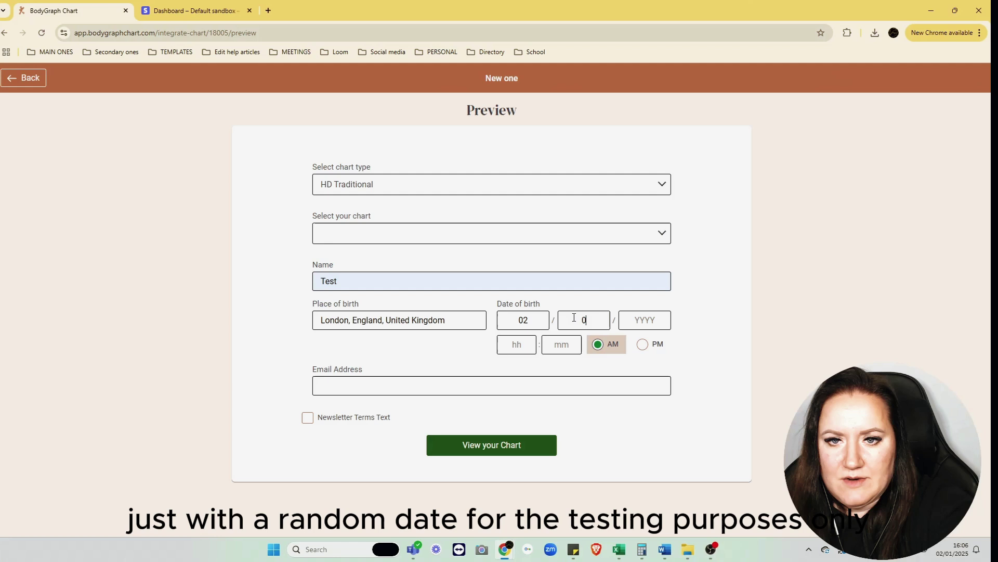
{"action": "type", "text": "2 / 1988"}
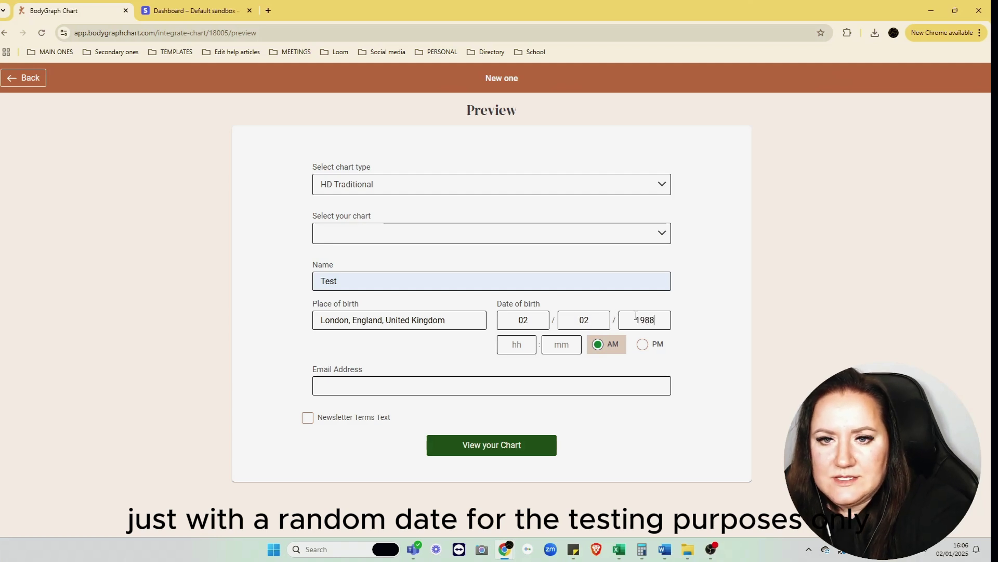
{"action": "left_click", "coordinate": [561, 349]}
{"action": "type", "text": "02"}
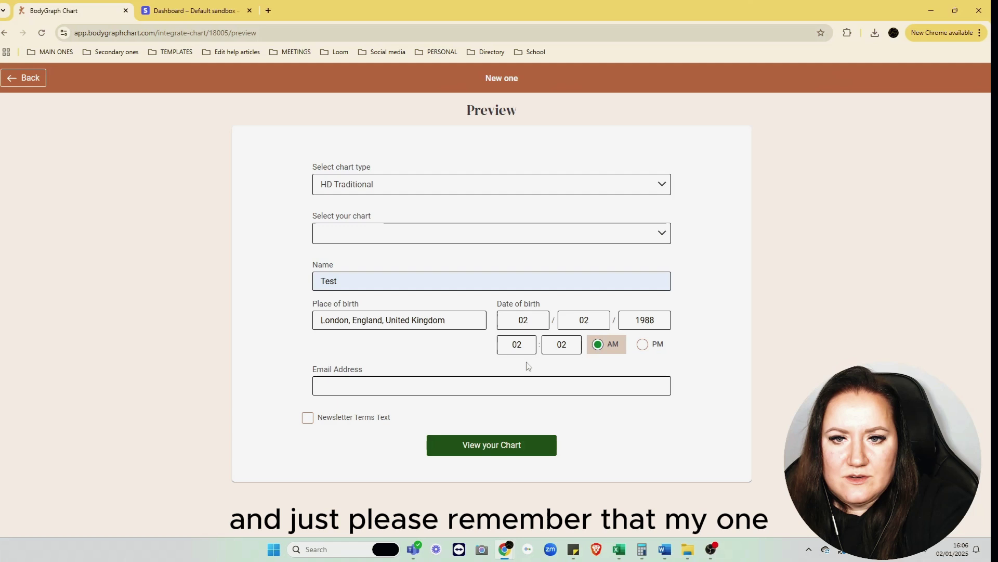
Step: Add a test e-mail, accept the newsletter, generate the chart and Buy Now TESTING REPORT V3
{"action": "left_click", "coordinate": [471, 385]}
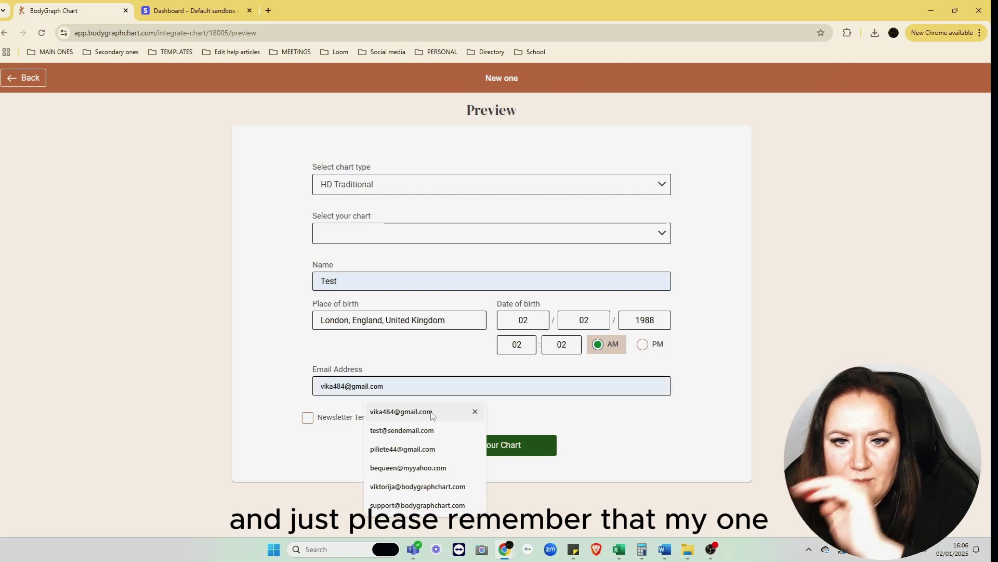
{"action": "left_click", "coordinate": [411, 428]}
{"action": "left_click", "coordinate": [307, 418]}
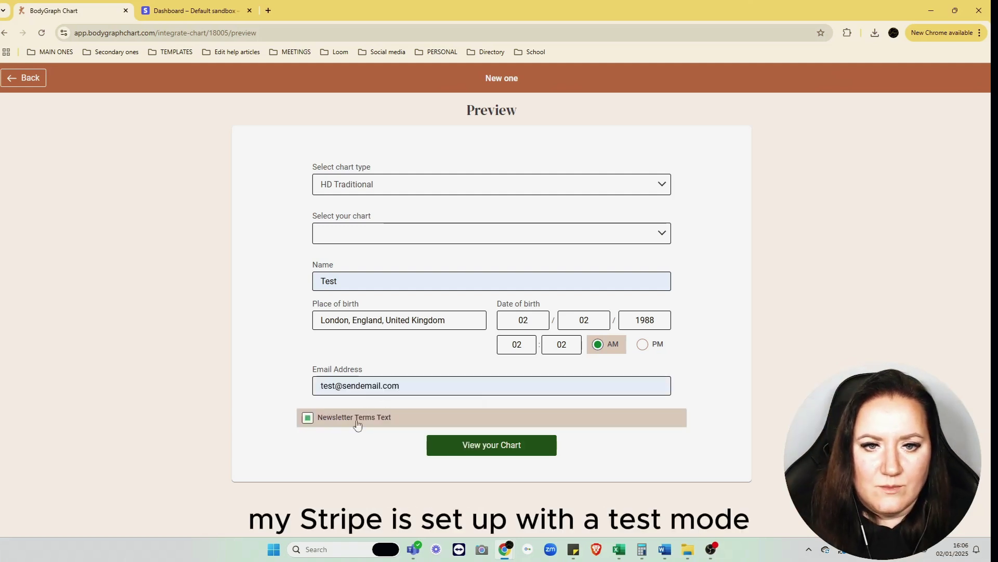
{"action": "left_click", "coordinate": [518, 448]}
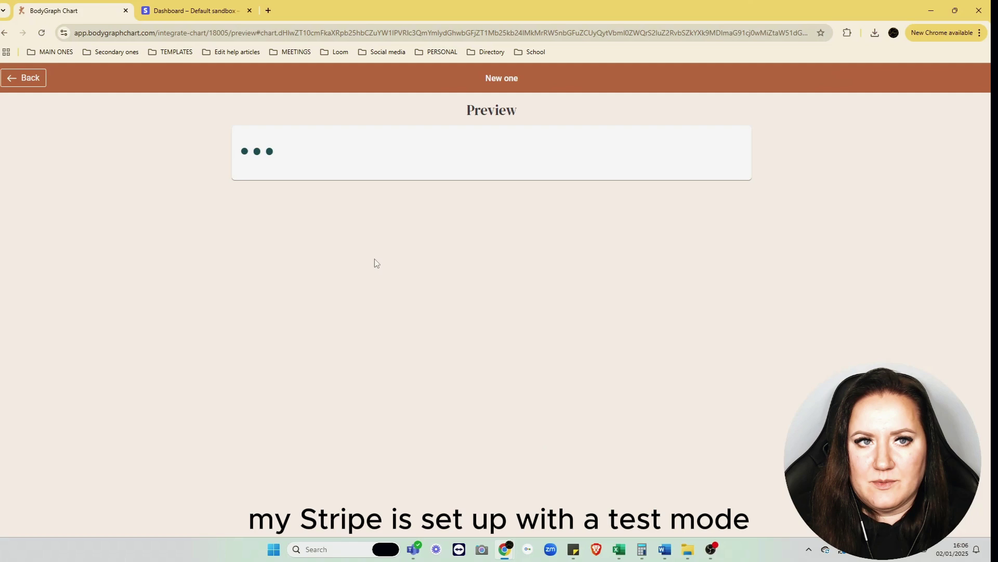
{"action": "scroll", "coordinate": [567, 331], "scroll_direction": "down", "scroll_amount": 10}
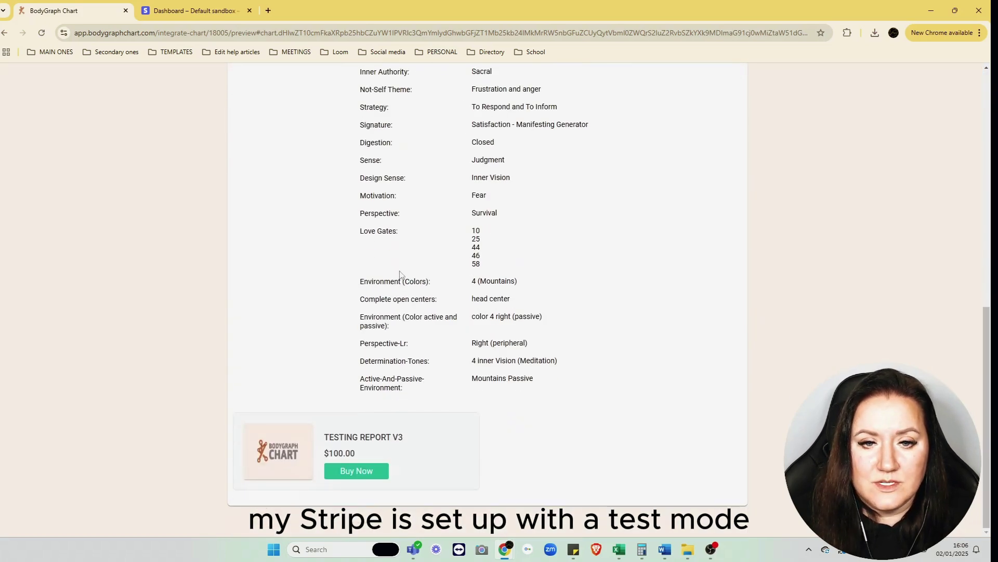
{"action": "left_click", "coordinate": [357, 474]}
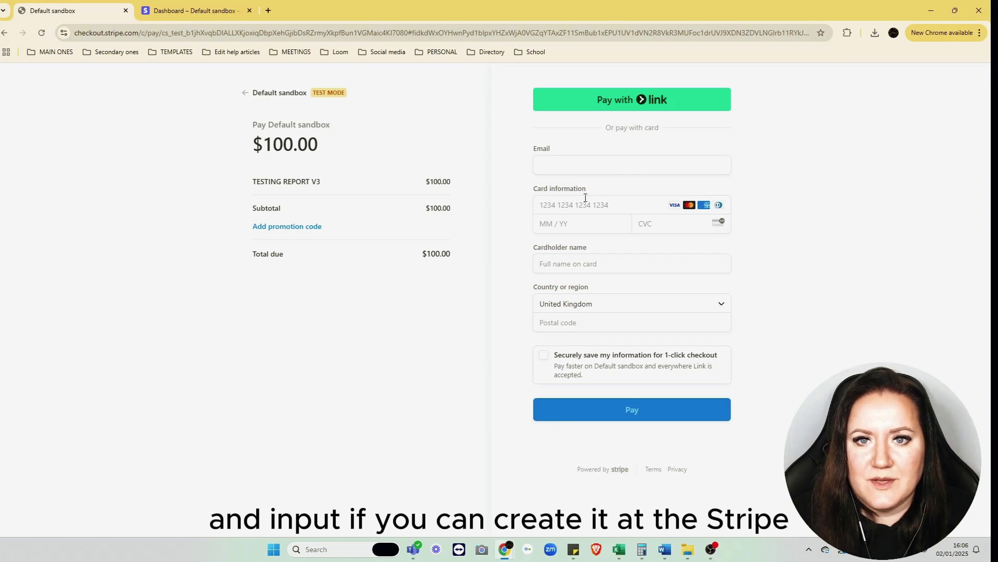
Step: Fill in the buyer's saved e-mail and the 4242 test card with expiry 02/26 and CVC 266
{"action": "left_click", "coordinate": [564, 163]}
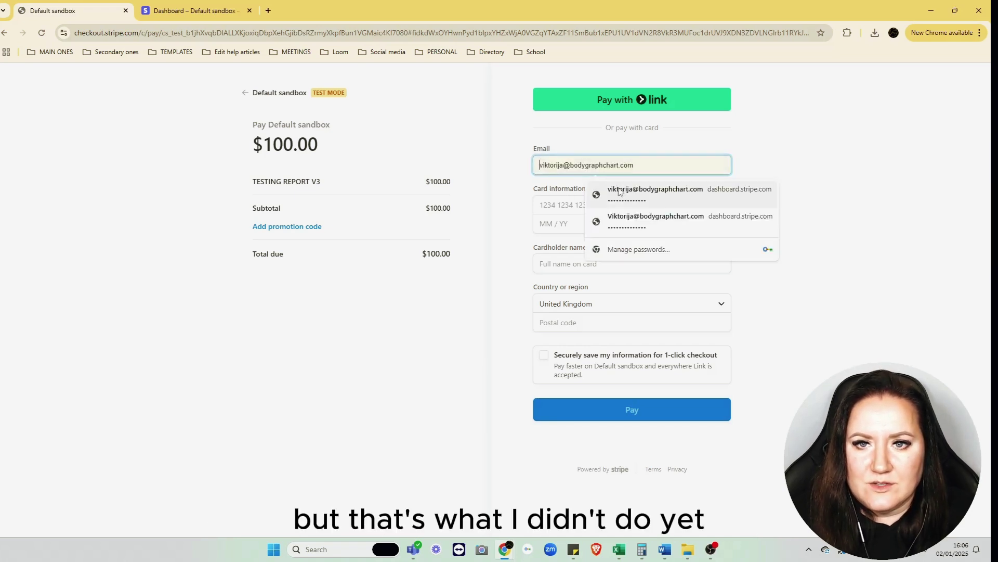
{"action": "left_click", "coordinate": [655, 191]}
{"action": "left_click", "coordinate": [566, 206]}
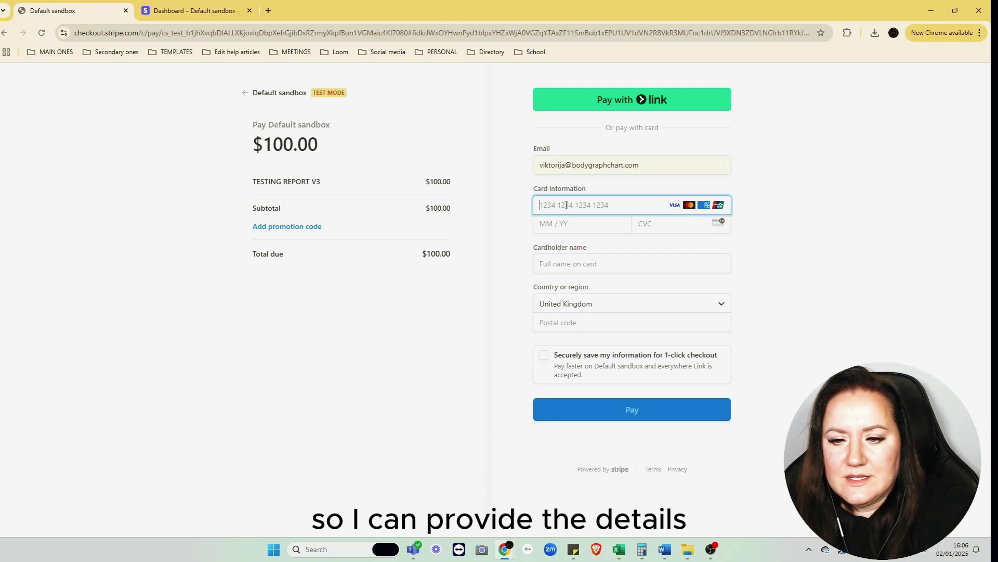
{"action": "type", "text": "4242 4242 4242 4242"}
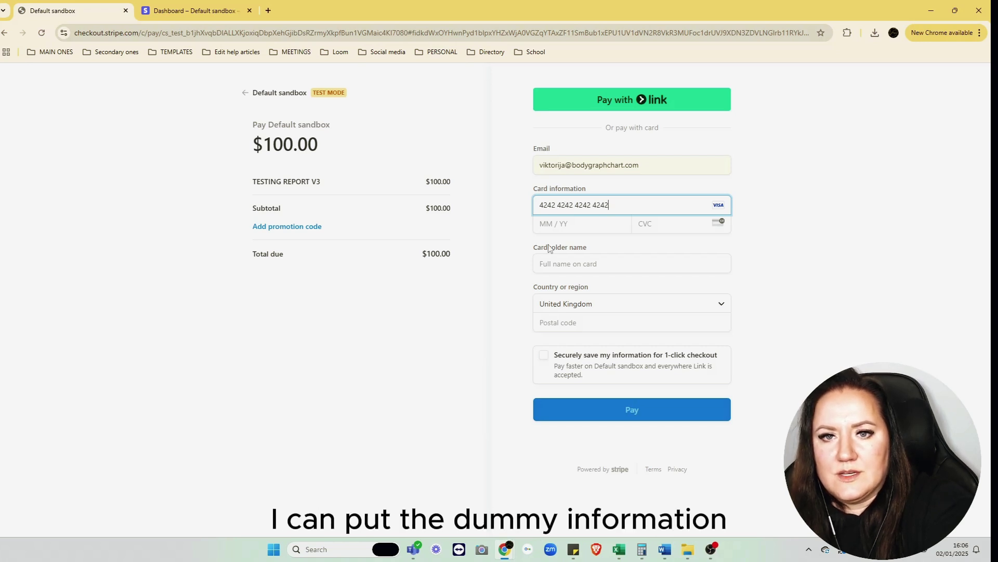
{"action": "left_click", "coordinate": [563, 224]}
{"action": "type", "text": "02 /"}
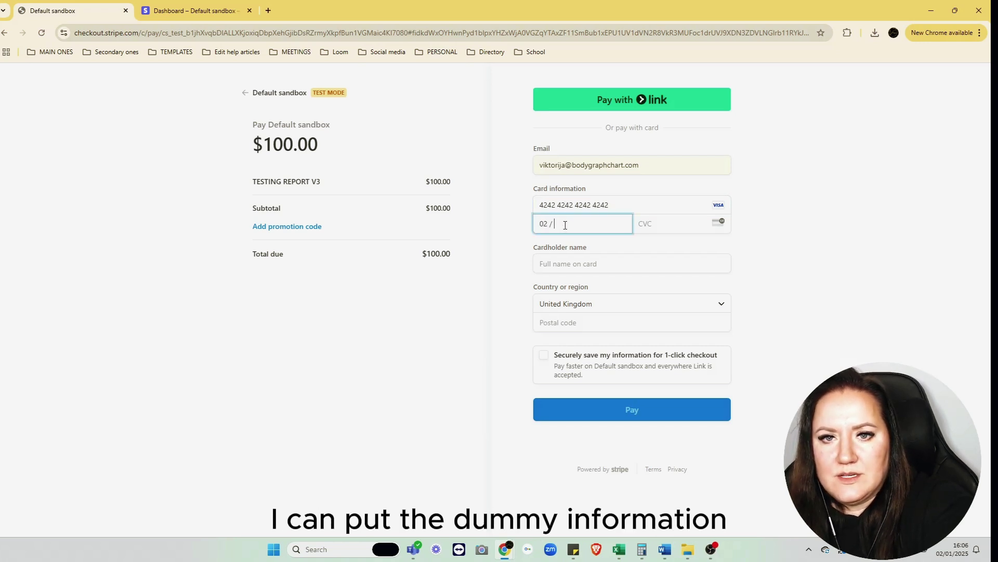
{"action": "type", "text": "21"}
{"action": "key", "text": "BackSpace"}
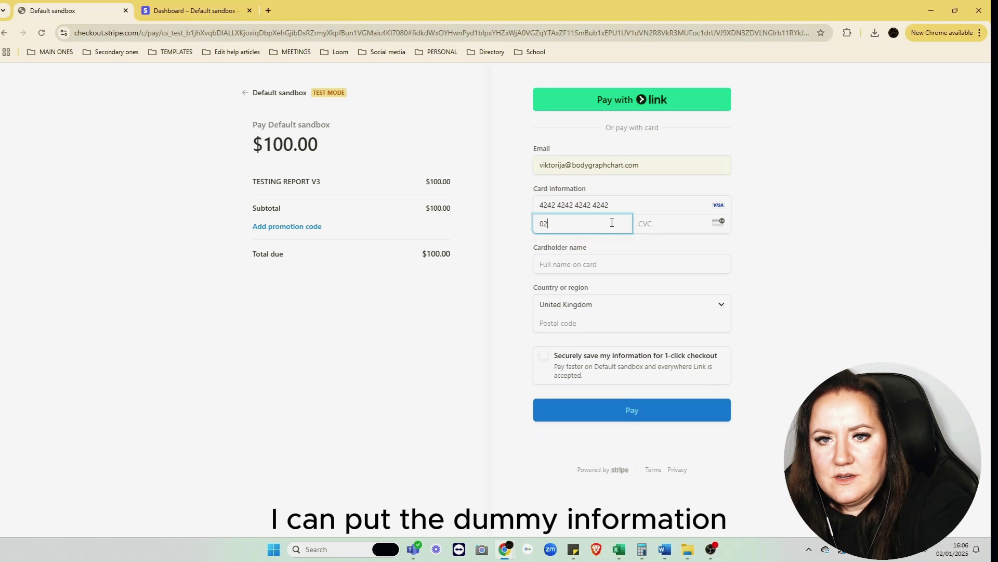
{"action": "type", "text": "26"}
{"action": "left_click", "coordinate": [671, 219]}
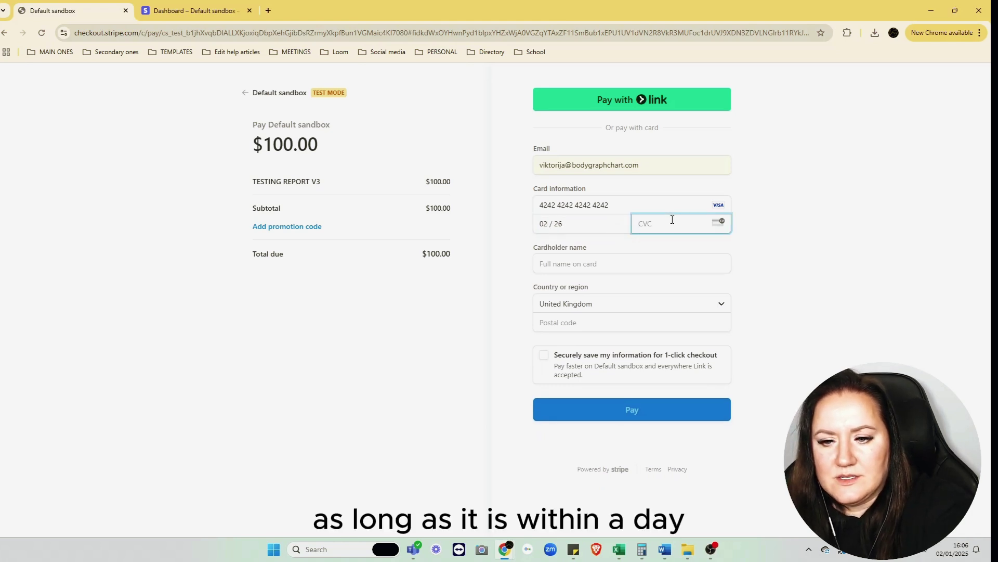
{"action": "type", "text": "266"}
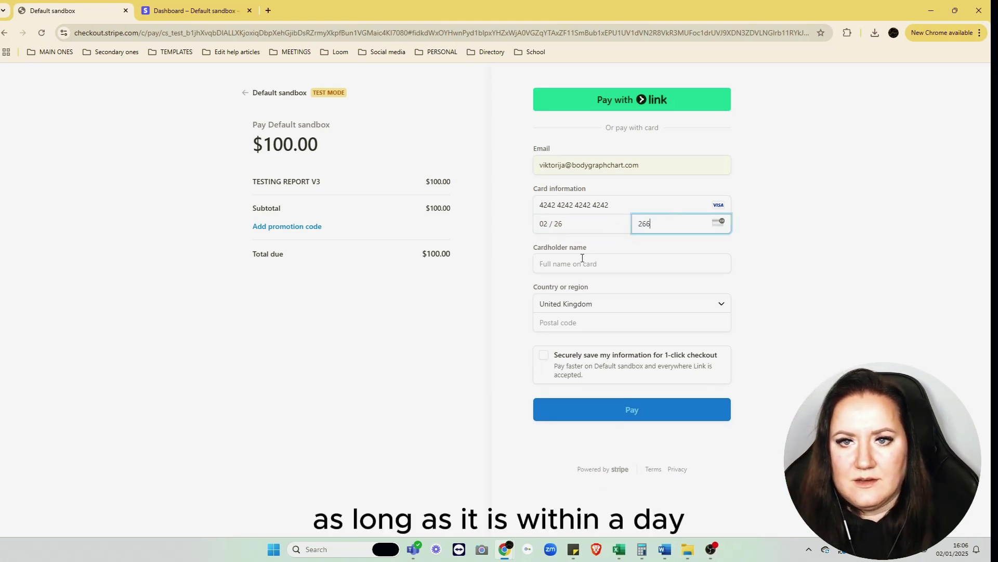
Step: Add the test cardholder name and saved postal code, then submit the $100.00 payment
{"action": "left_click", "coordinate": [580, 260]}
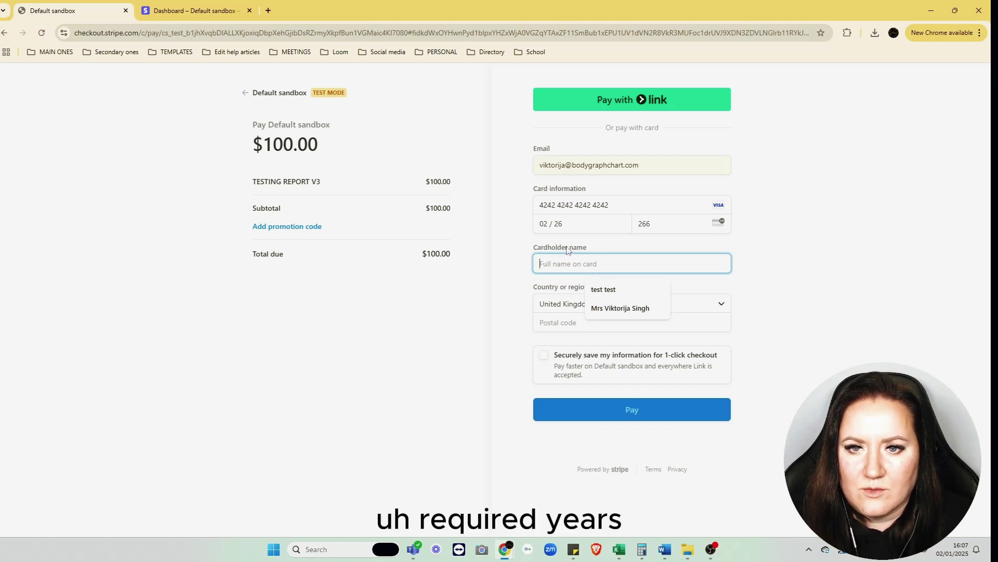
{"action": "left_click", "coordinate": [603, 289]}
{"action": "left_click", "coordinate": [581, 323]}
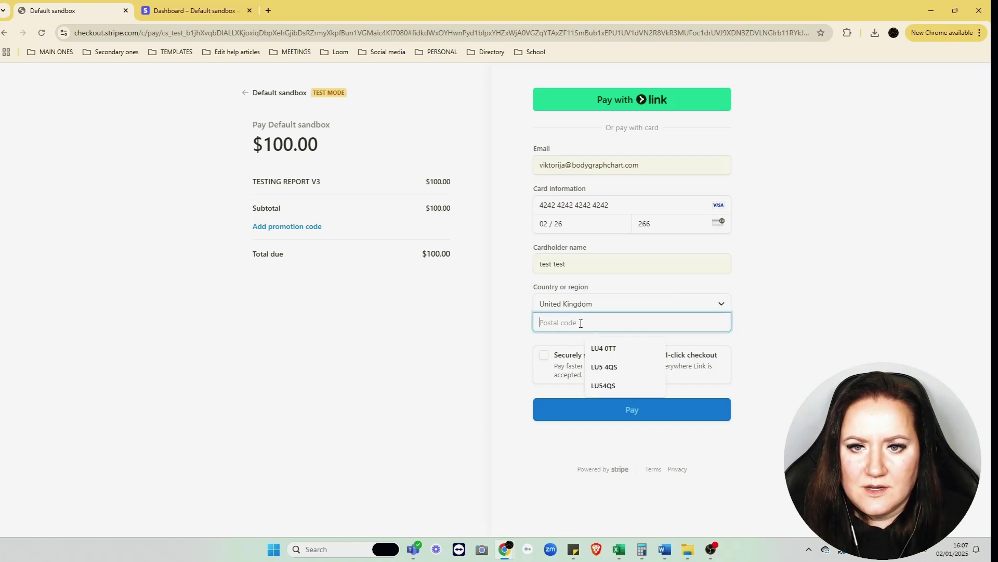
{"action": "left_click", "coordinate": [619, 367]}
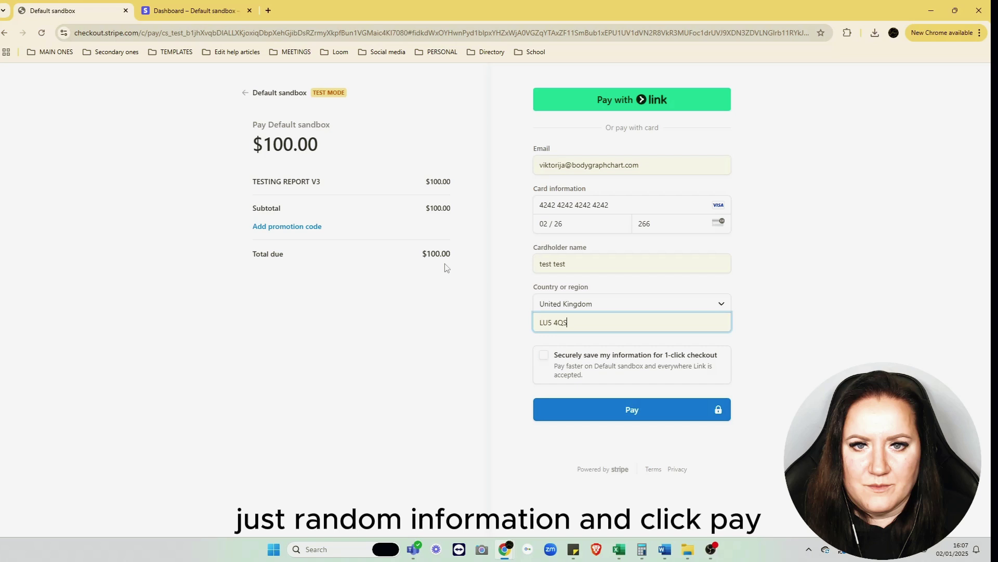
{"action": "left_click", "coordinate": [609, 405]}
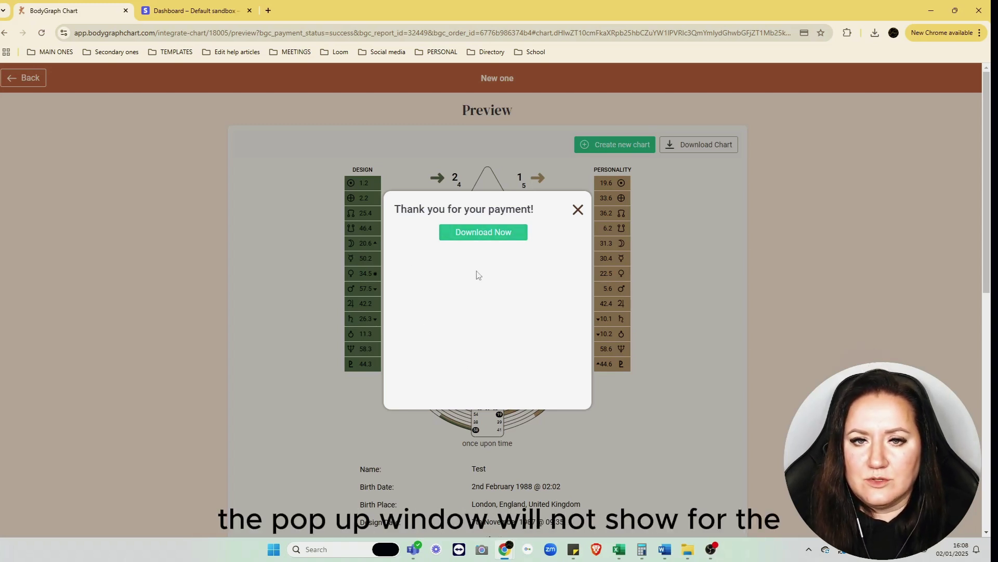
Step: Download the 1,539 KB report PDF, dismiss the thank-you message and return to the embed code page
{"action": "left_click", "coordinate": [488, 241]}
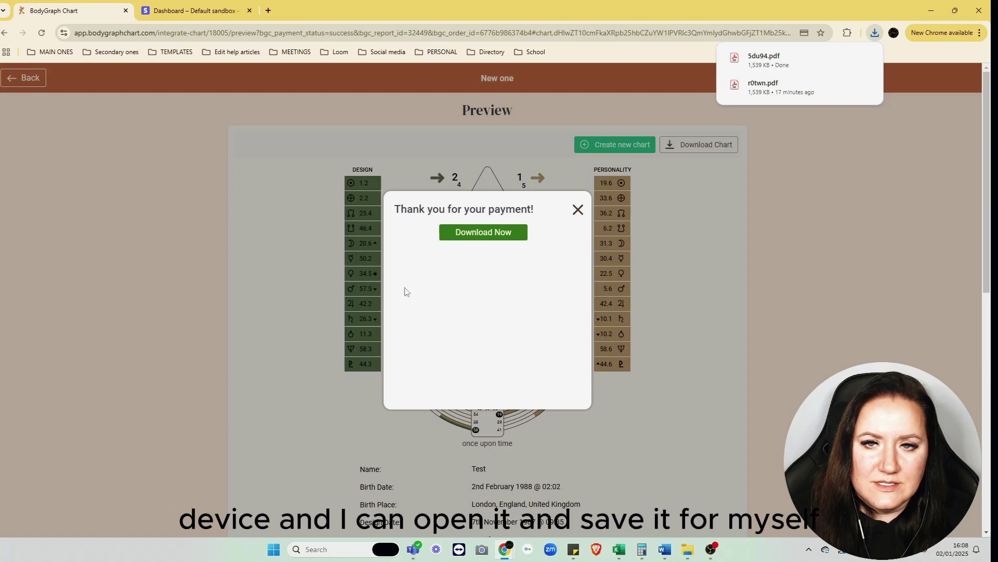
{"action": "left_click", "coordinate": [578, 209]}
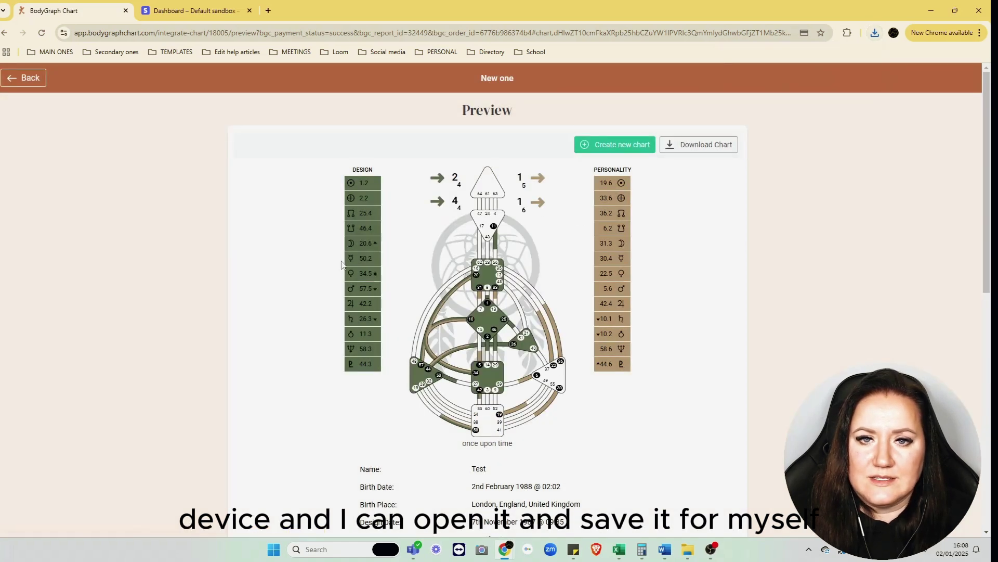
{"action": "scroll", "coordinate": [196, 254], "scroll_direction": "down", "scroll_amount": 5}
{"action": "scroll", "coordinate": [196, 254], "scroll_direction": "up", "scroll_amount": 5}
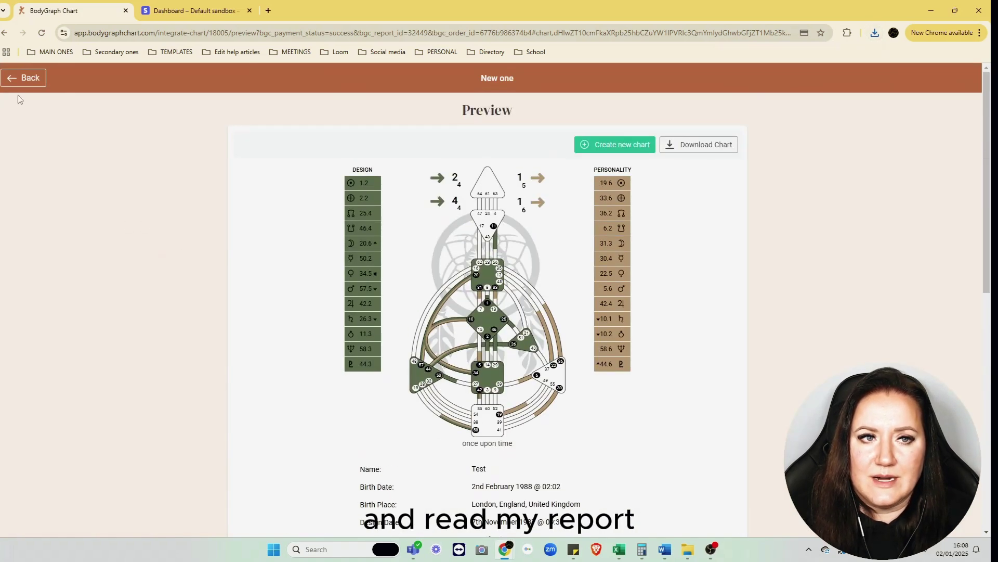
{"action": "left_click", "coordinate": [18, 81]}
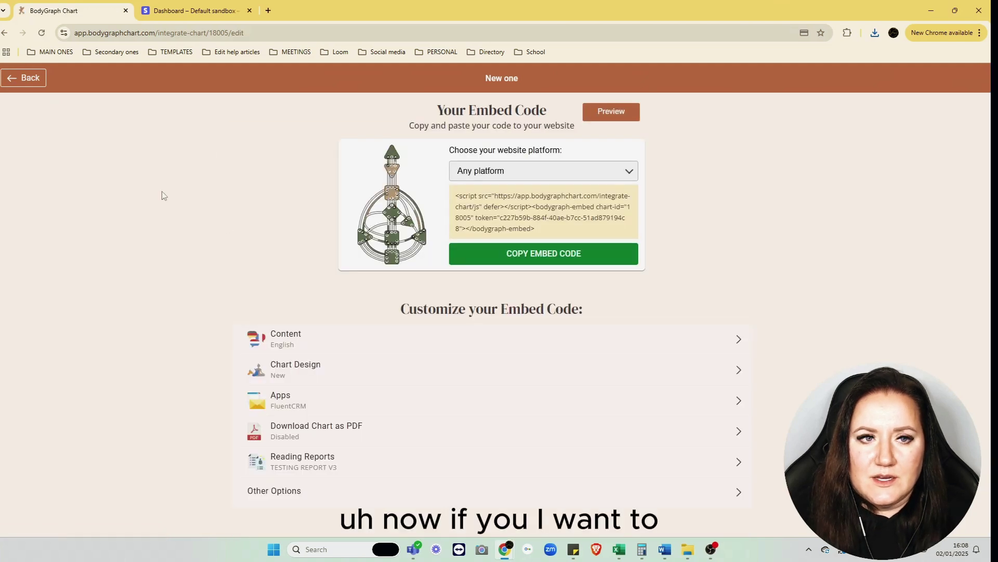
Step: Go to My Reading Reports and view TESTING REPORT V3's payment setup without changing it
{"action": "left_click", "coordinate": [9, 82]}
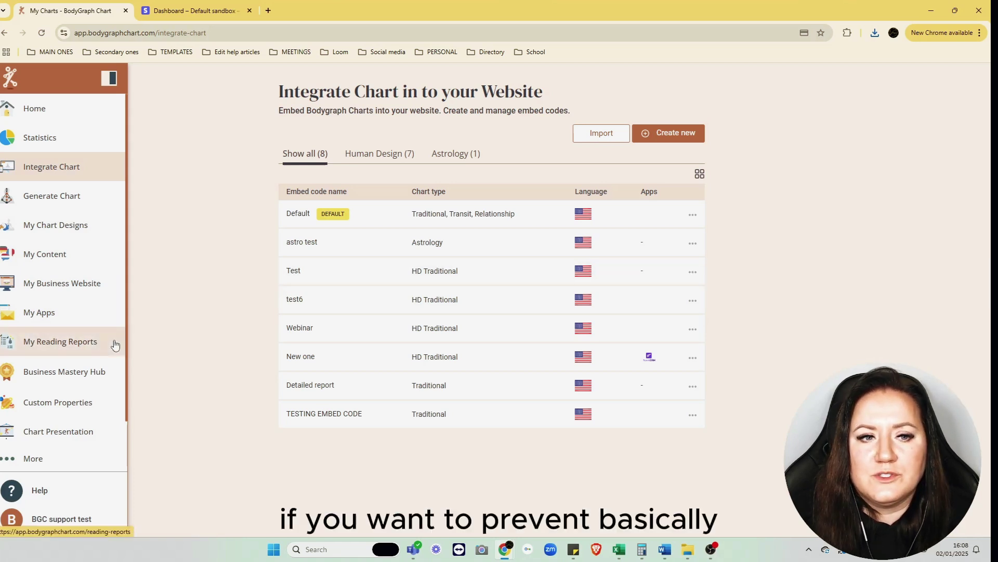
{"action": "left_click", "coordinate": [84, 341]}
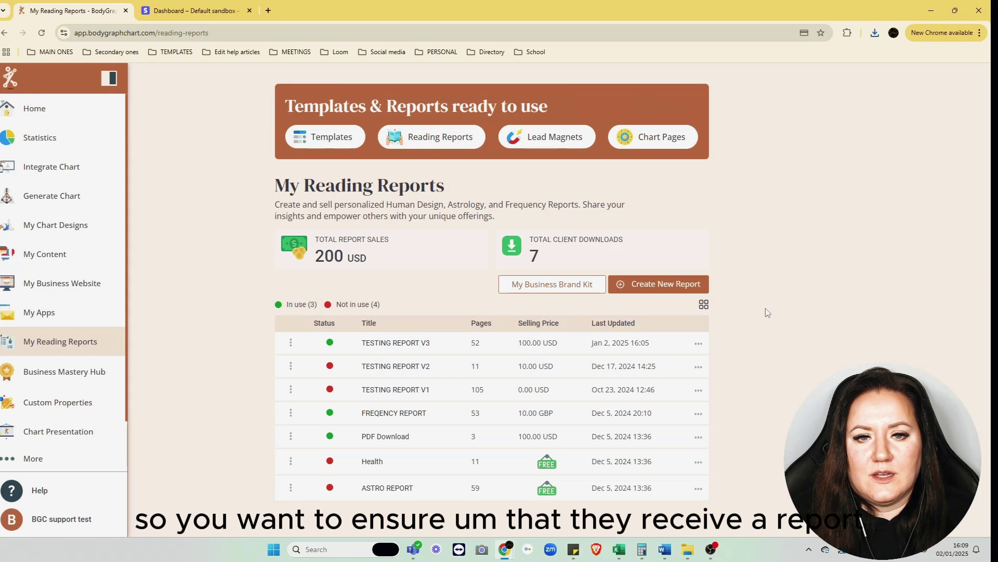
{"action": "left_click", "coordinate": [699, 344]}
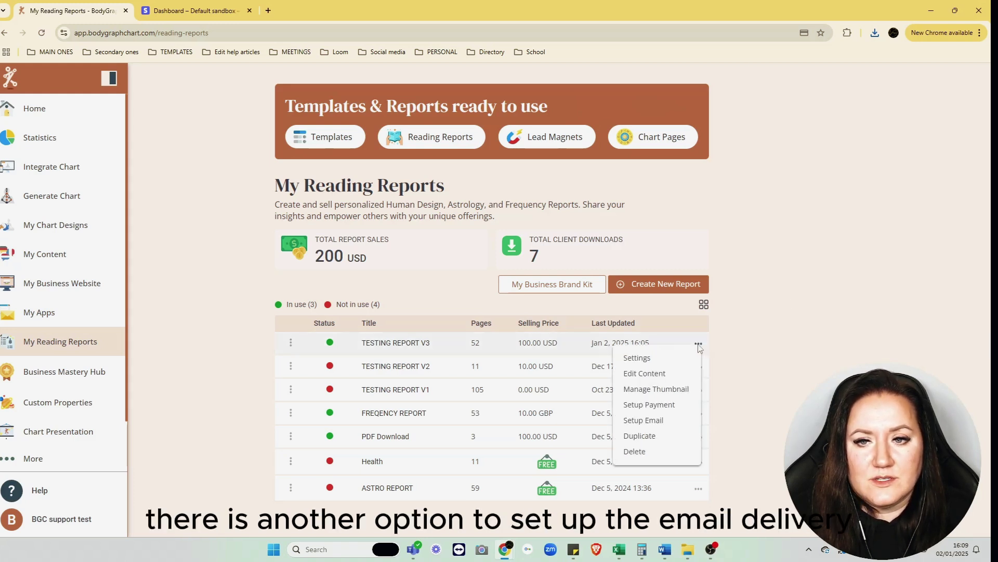
{"action": "left_click", "coordinate": [648, 409]}
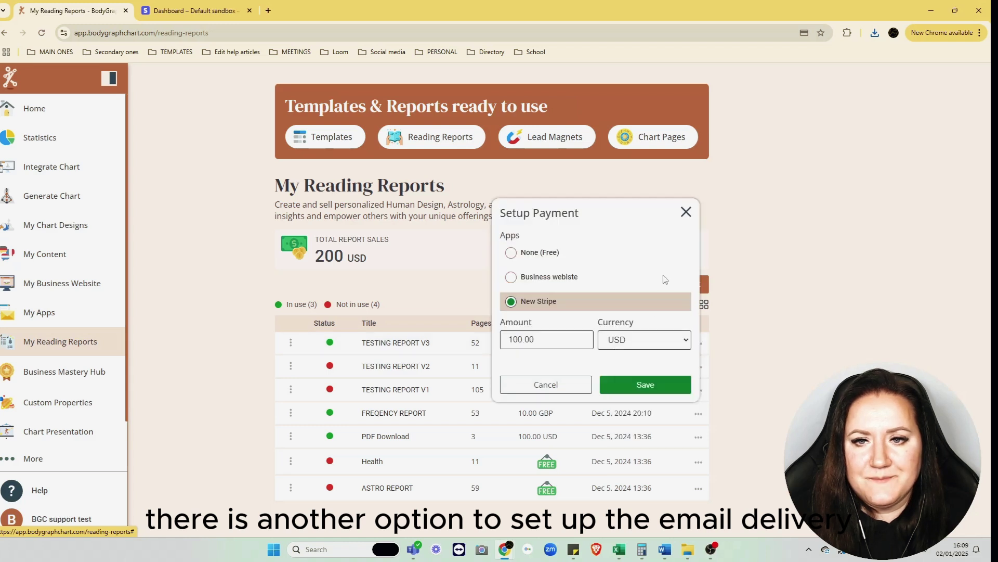
{"action": "left_click", "coordinate": [686, 212]}
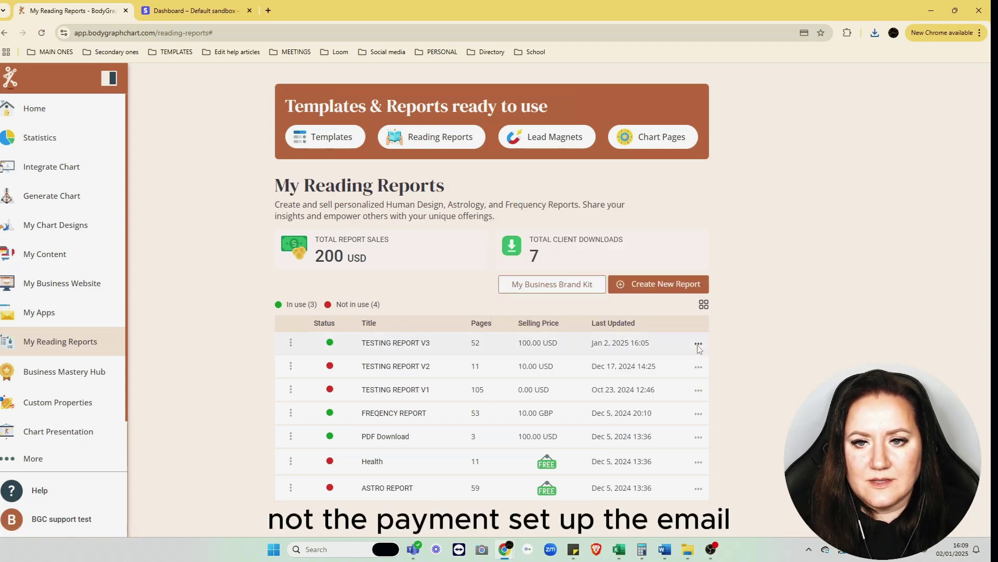
Step: Try the report's email delivery with download-link emailing and Own Domain, closing without saving
{"action": "left_click", "coordinate": [698, 344]}
{"action": "left_click", "coordinate": [687, 418]}
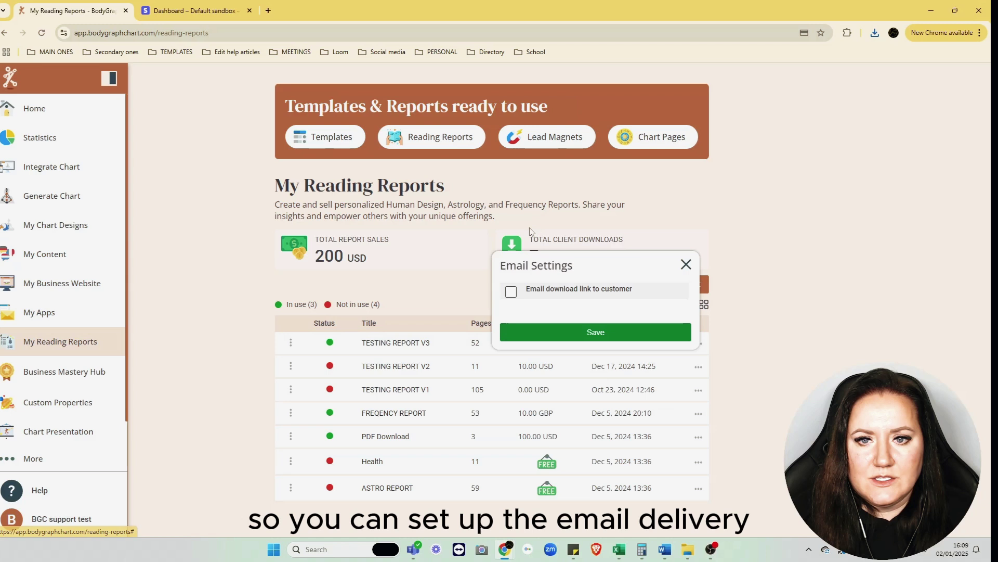
{"action": "left_click", "coordinate": [511, 291]}
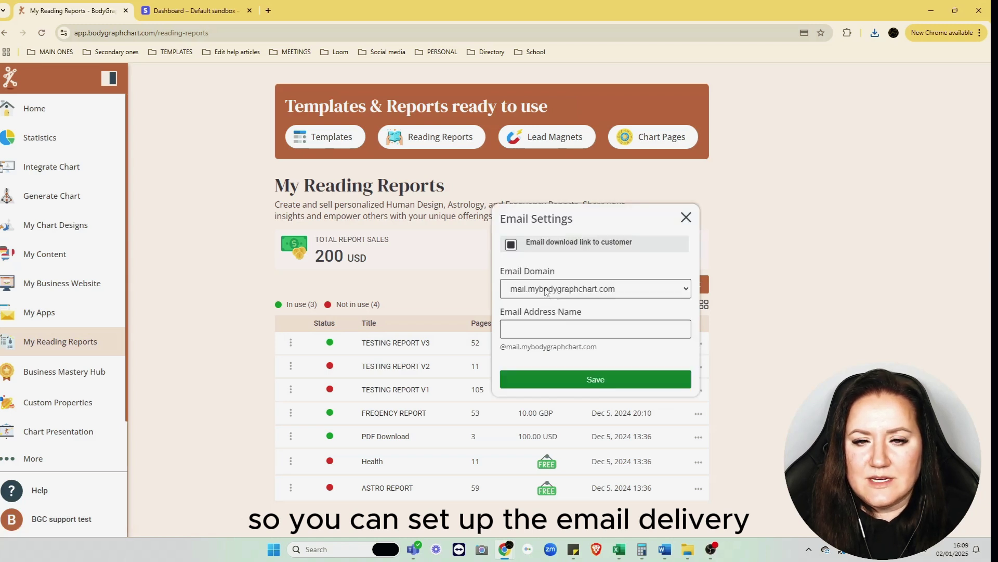
{"action": "left_click", "coordinate": [579, 290]}
{"action": "left_click", "coordinate": [567, 319]}
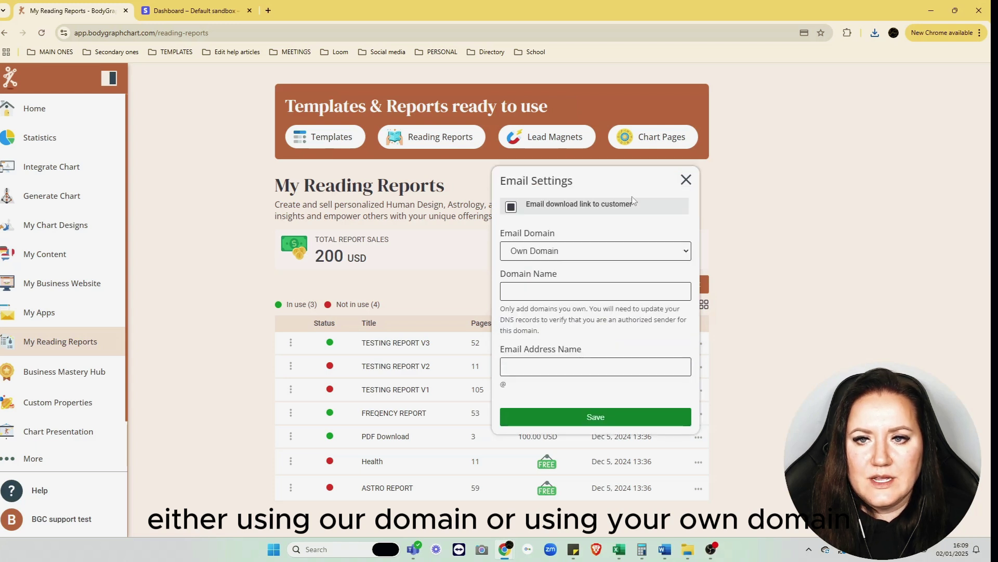
{"action": "left_click", "coordinate": [686, 179]}
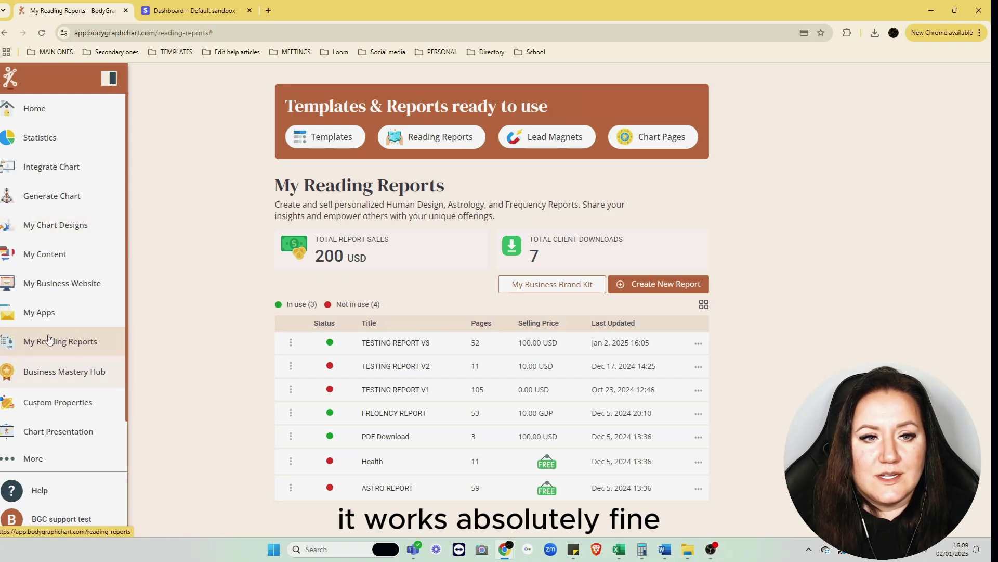
Step: Open the New Stripe payment app's connection settings and inspect its test secret key
{"action": "left_click", "coordinate": [45, 315]}
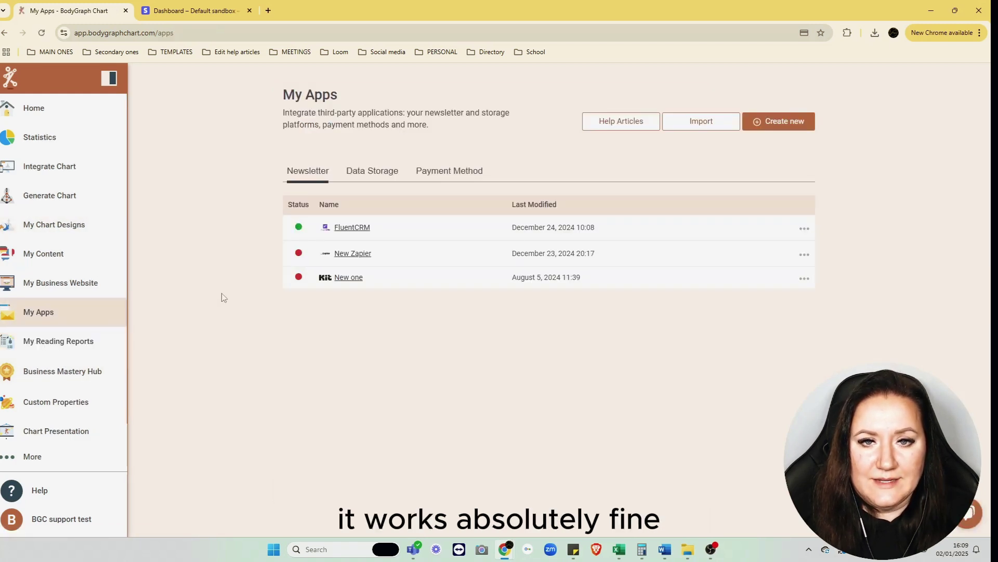
{"action": "left_click", "coordinate": [440, 176]}
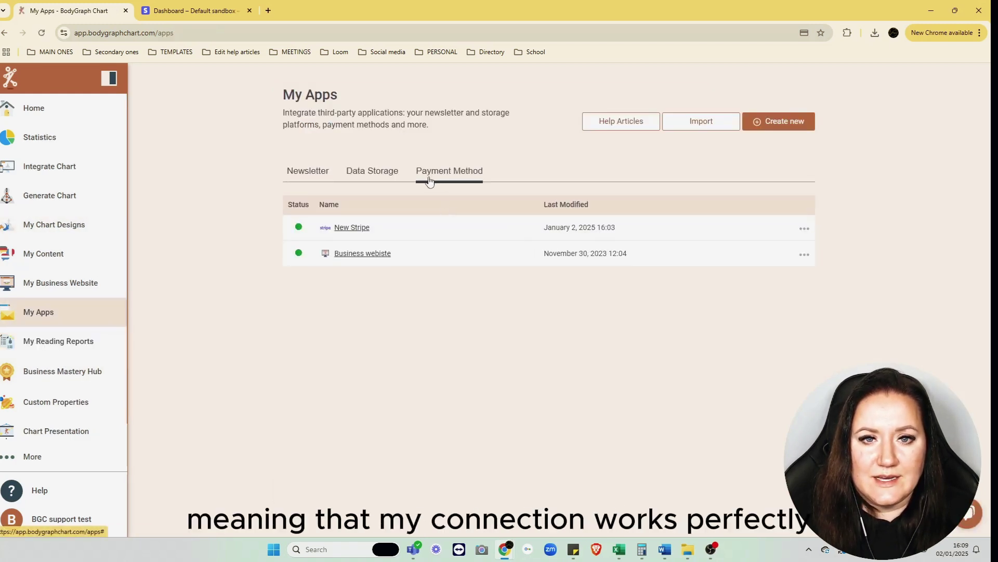
{"action": "left_click", "coordinate": [350, 227]}
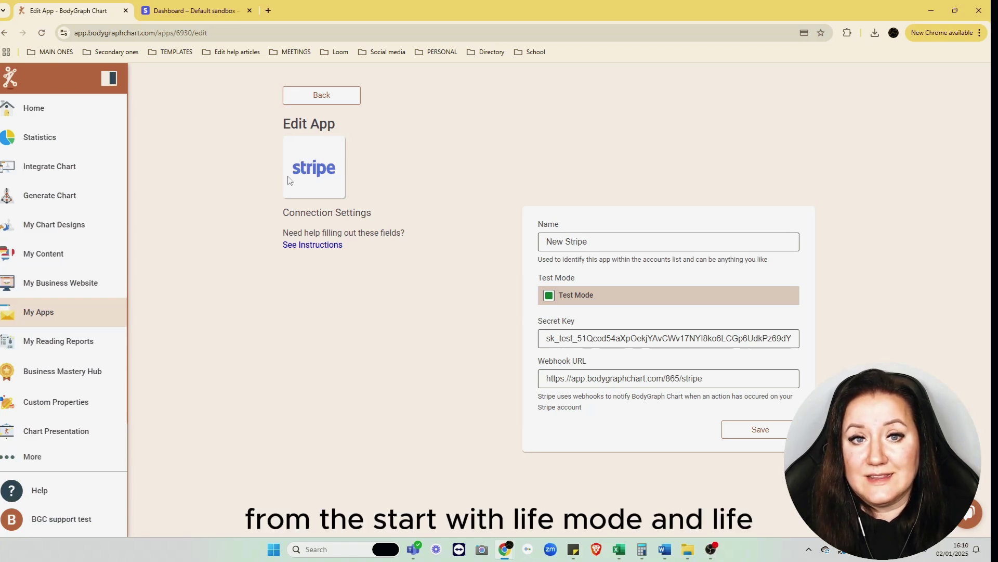
{"action": "left_click_drag", "start_coordinate": [606, 338], "coordinate": [545, 338]}
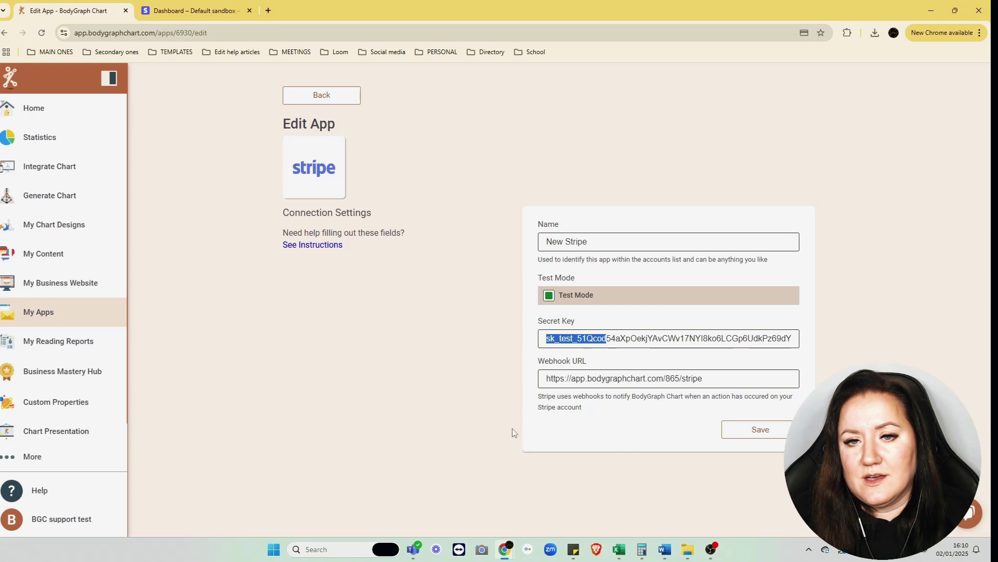
{"action": "left_click", "coordinate": [416, 380]}
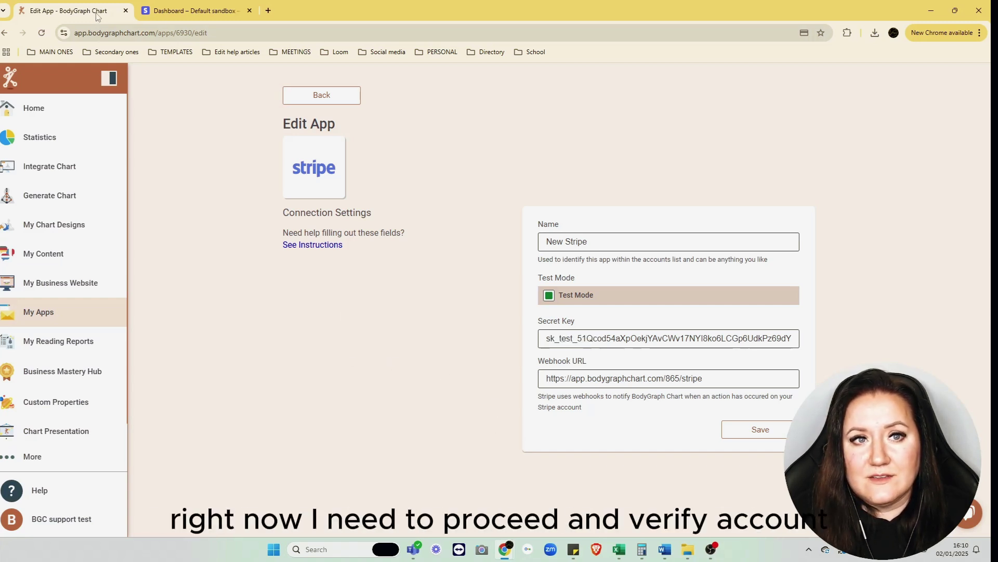
Step: Compare the Stripe dashboard's webhook page against the New Stripe app's secret key
{"action": "left_click", "coordinate": [181, 12]}
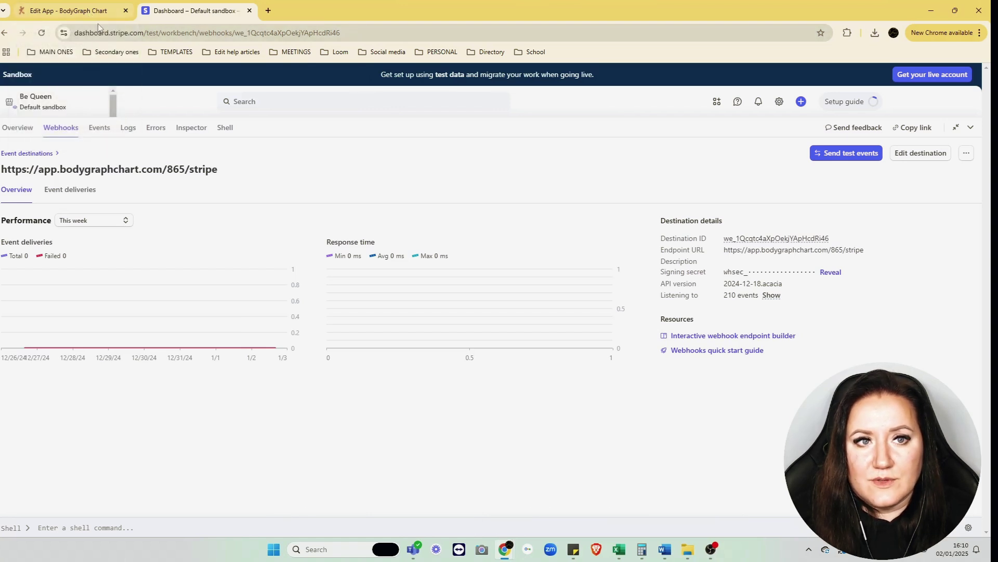
{"action": "left_click", "coordinate": [88, 12]}
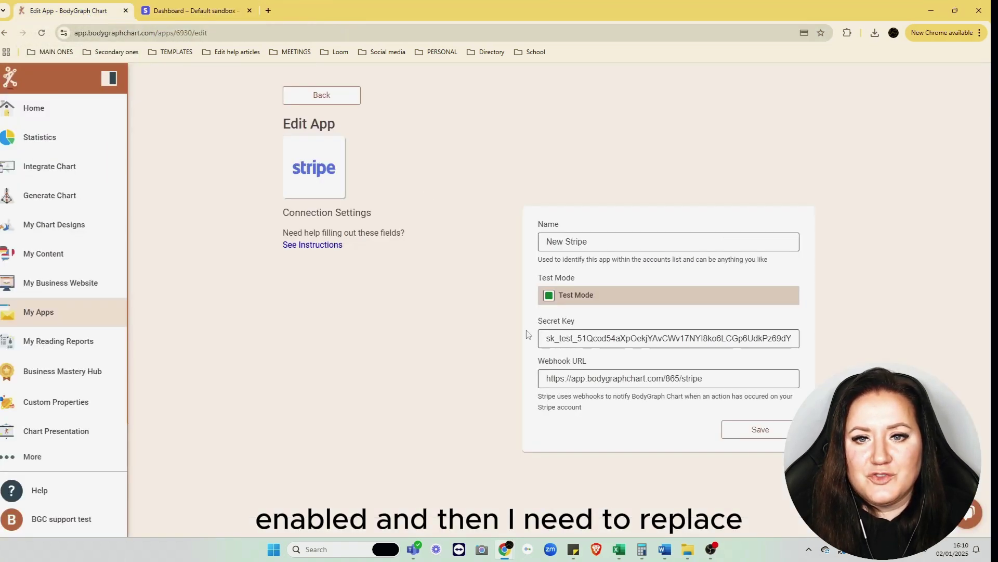
{"action": "left_click_drag", "start_coordinate": [543, 339], "coordinate": [661, 335]}
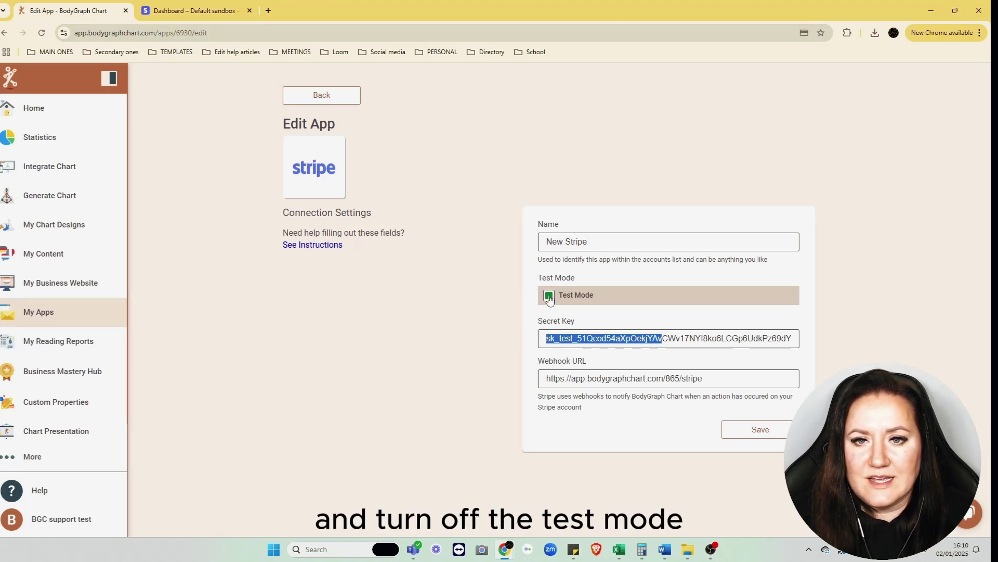
{"action": "left_click", "coordinate": [519, 299]}
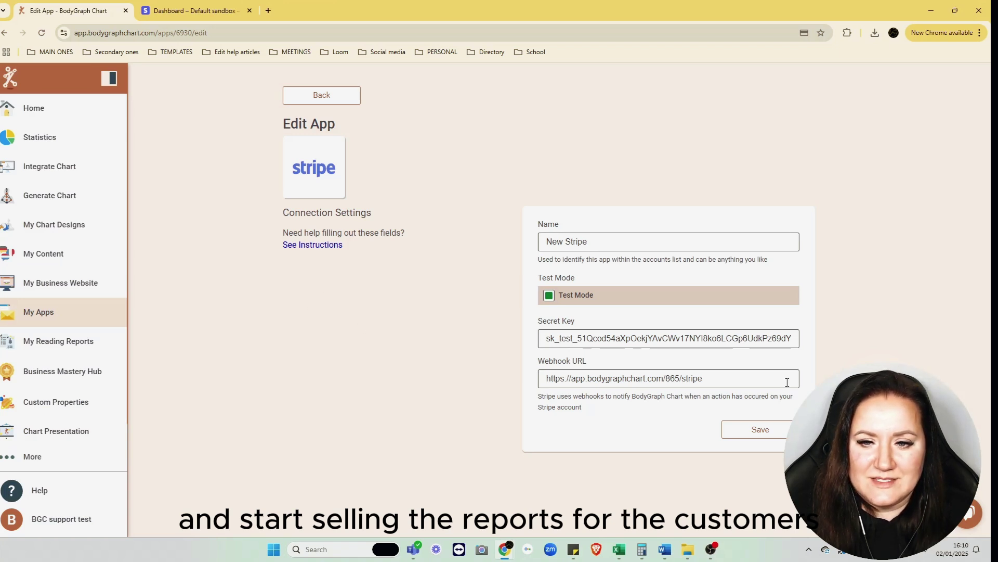
{"action": "left_click", "coordinate": [712, 548]}
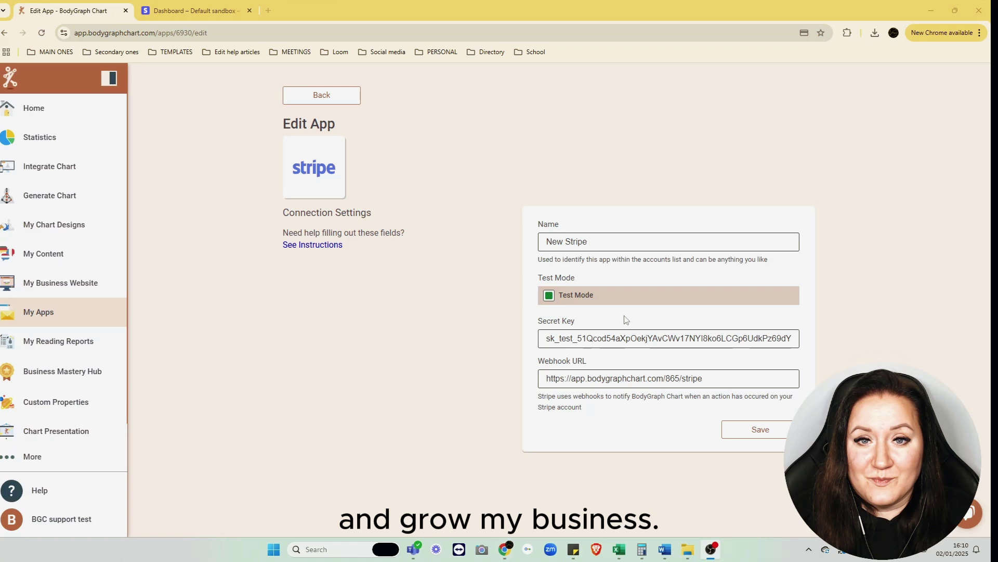